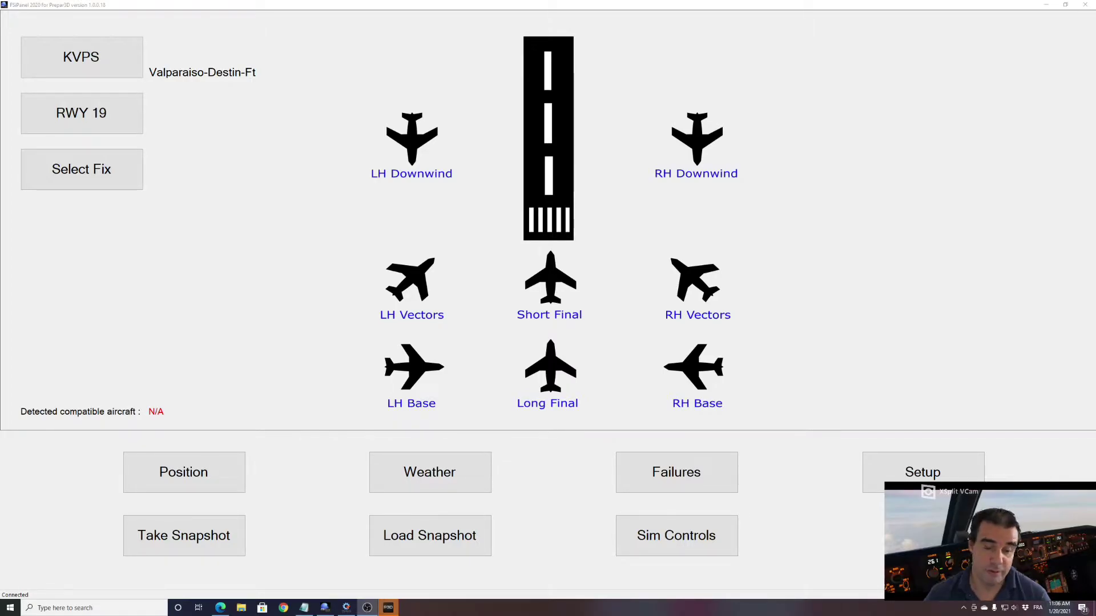
- Bring up the iFly ConfigTool loadout window, move it up-left, and check the aircraft model list
{"action": "left_click", "coordinate": [347, 608]}
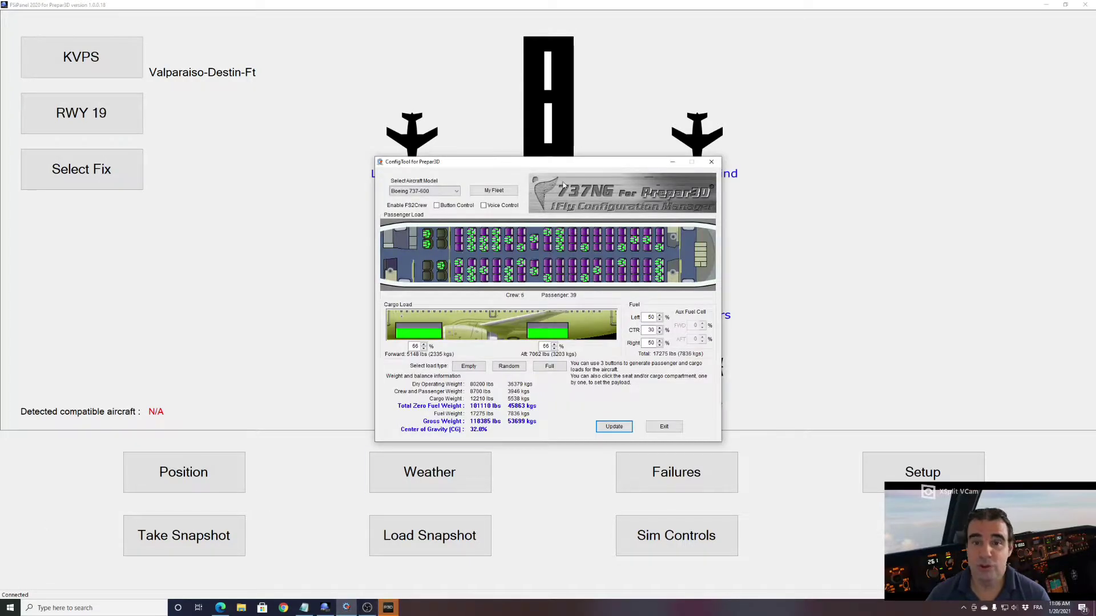
{"action": "left_click_drag", "start_coordinate": [573, 162], "coordinate": [472, 85]}
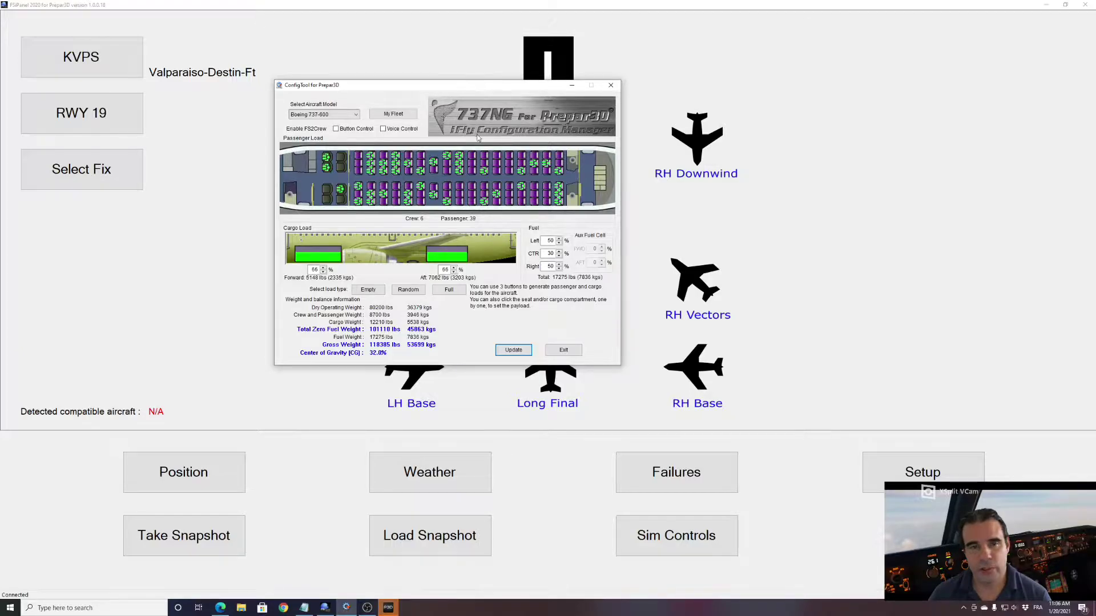
{"action": "left_click", "coordinate": [357, 114]}
{"action": "left_click", "coordinate": [357, 114]}
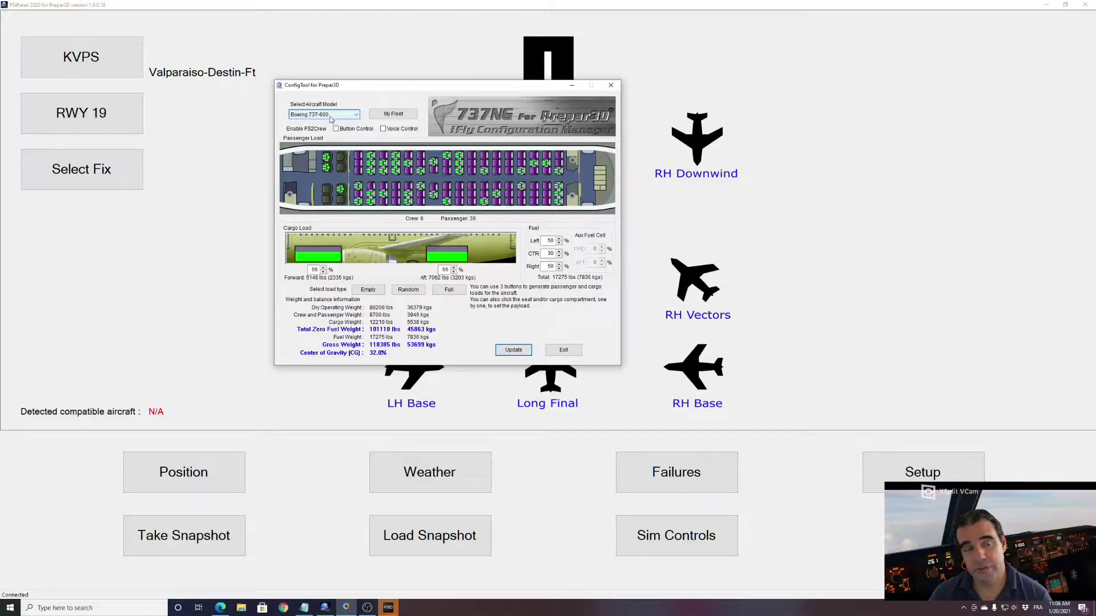
{"action": "left_click", "coordinate": [393, 114]}
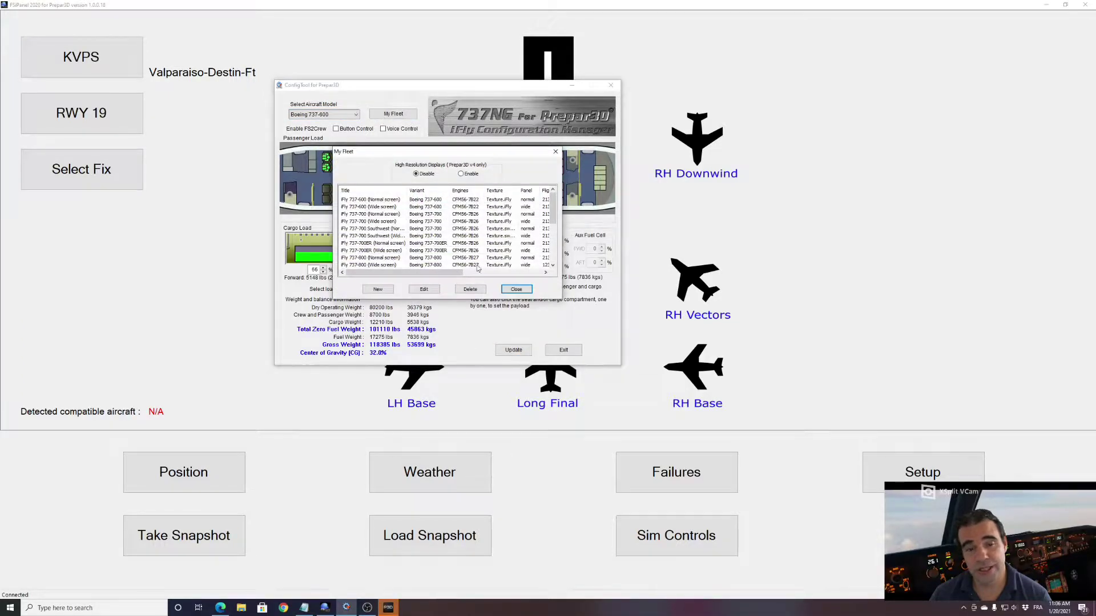
{"action": "left_click", "coordinate": [389, 201]}
{"action": "double_click", "coordinate": [388, 201]}
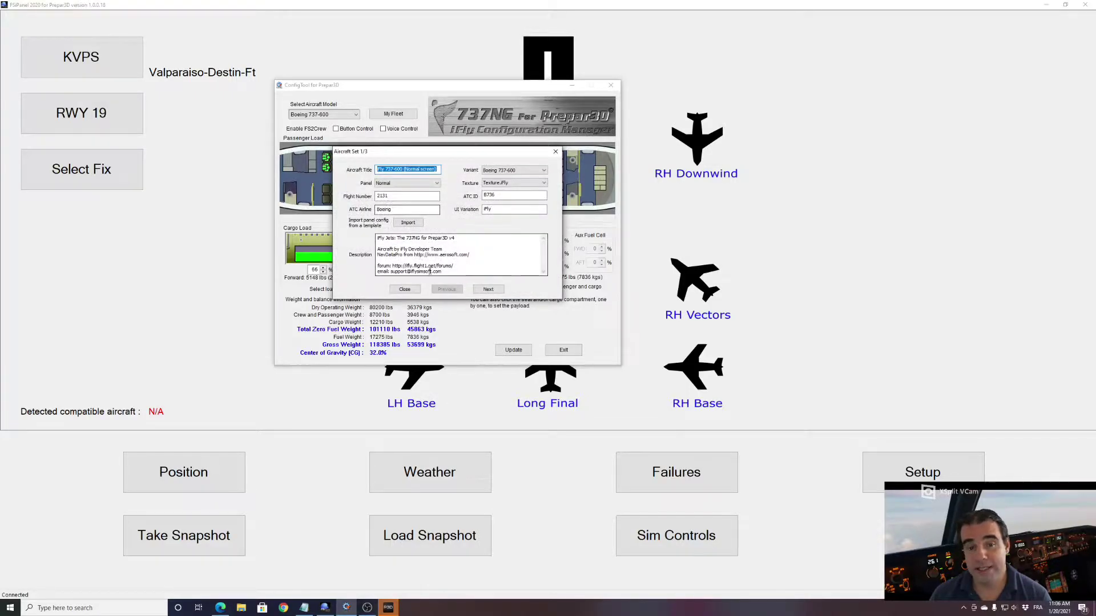
{"action": "left_click", "coordinate": [488, 289]}
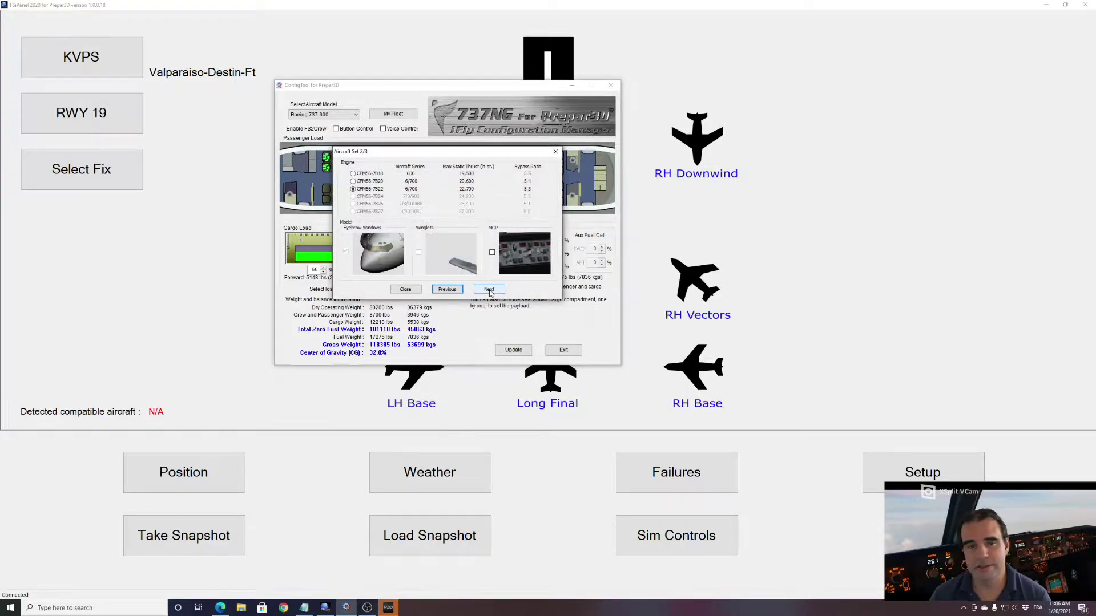
{"action": "left_click", "coordinate": [490, 289]}
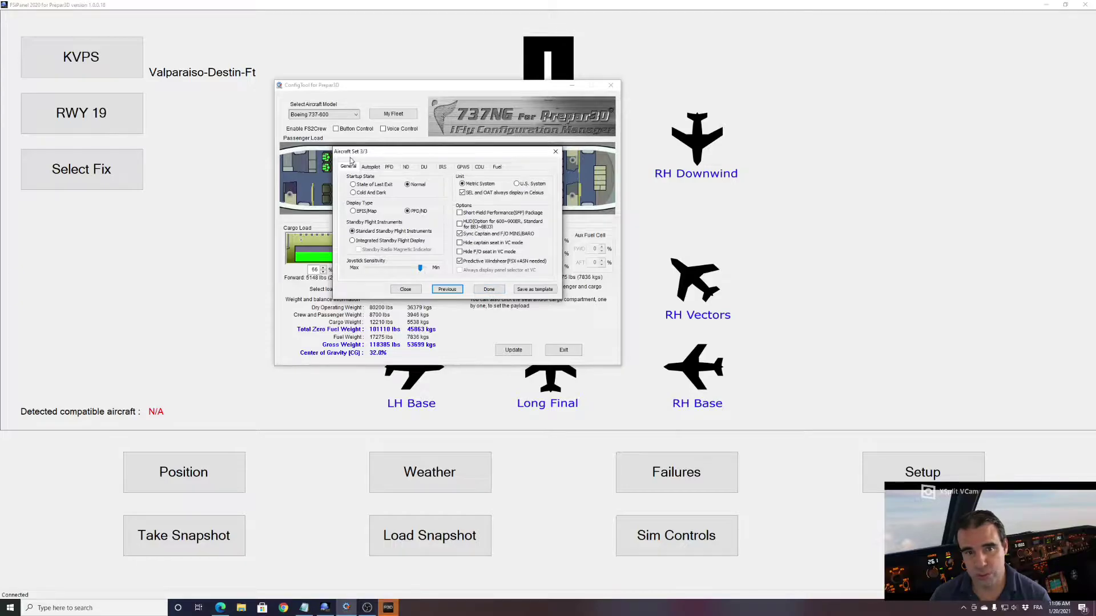
{"action": "left_click", "coordinate": [479, 167]}
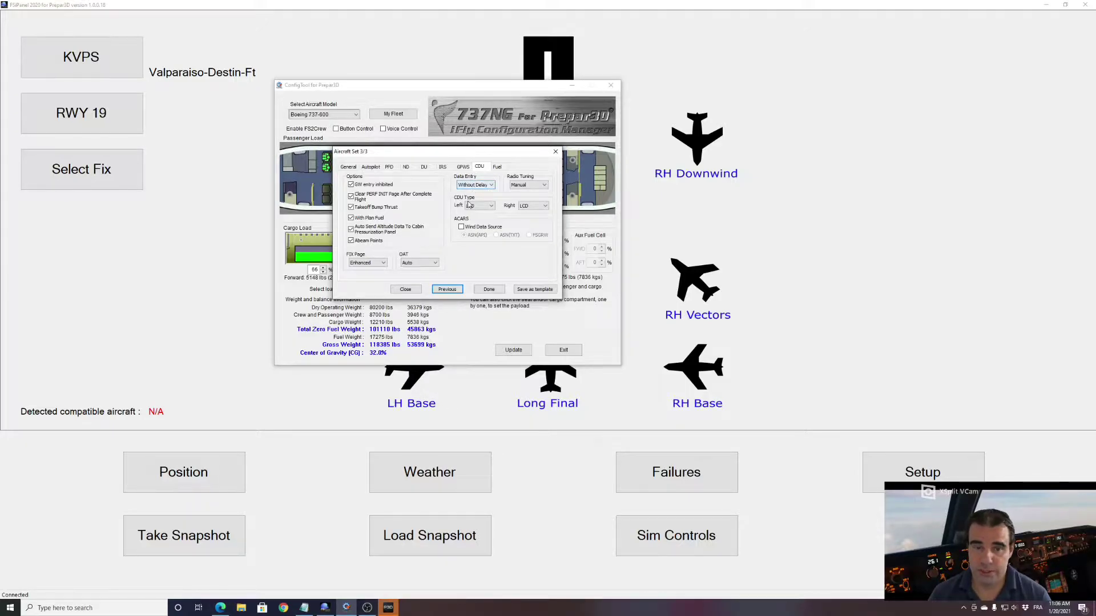
{"action": "left_click", "coordinate": [556, 154]}
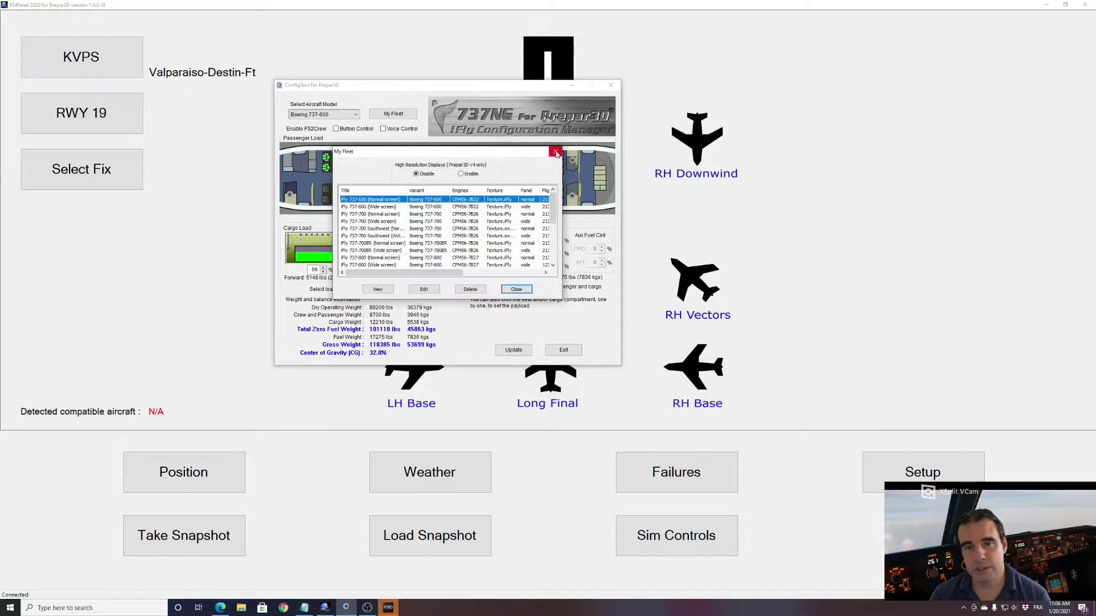
{"action": "left_click", "coordinate": [523, 290]}
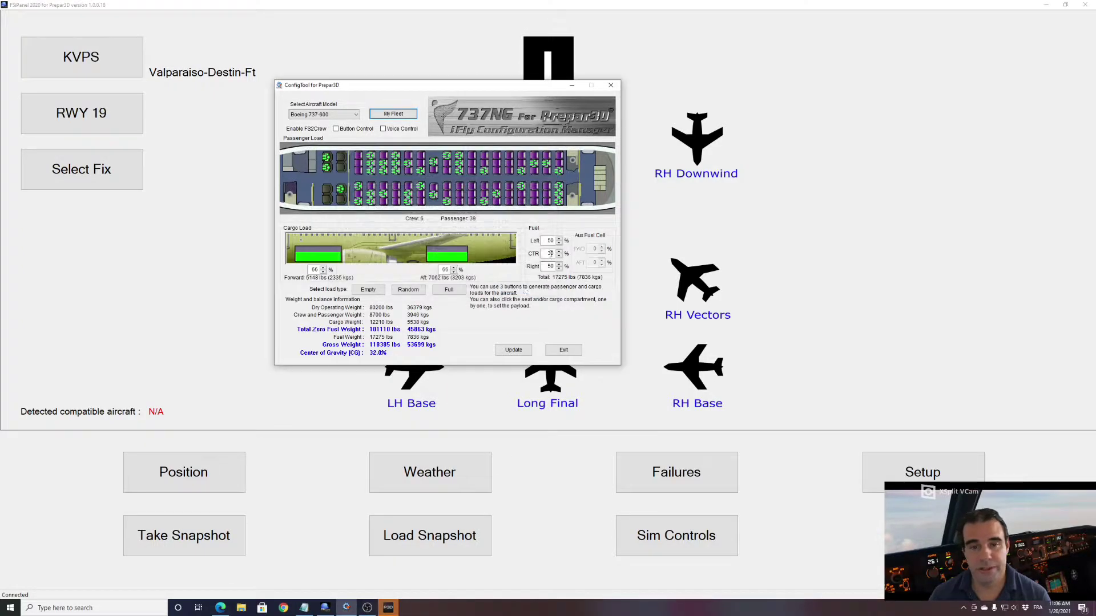
- Generate a random passenger and cargo load and set the centre tank fuel to 0
{"action": "left_click", "coordinate": [408, 290]}
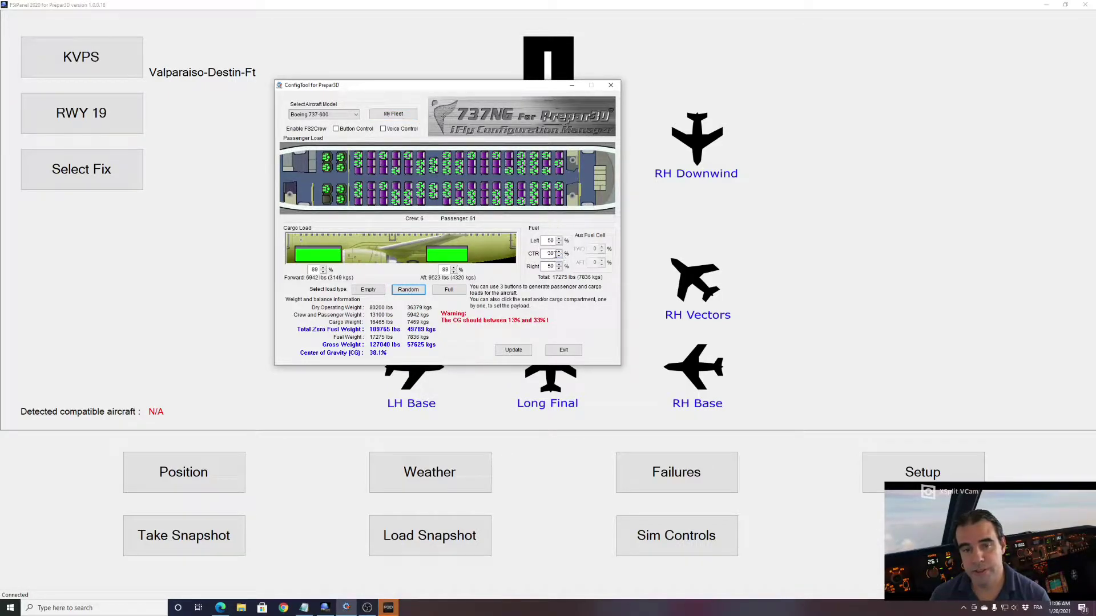
{"action": "double_click", "coordinate": [549, 254]}
{"action": "type", "text": "0"}
{"action": "key", "text": "Tab"}
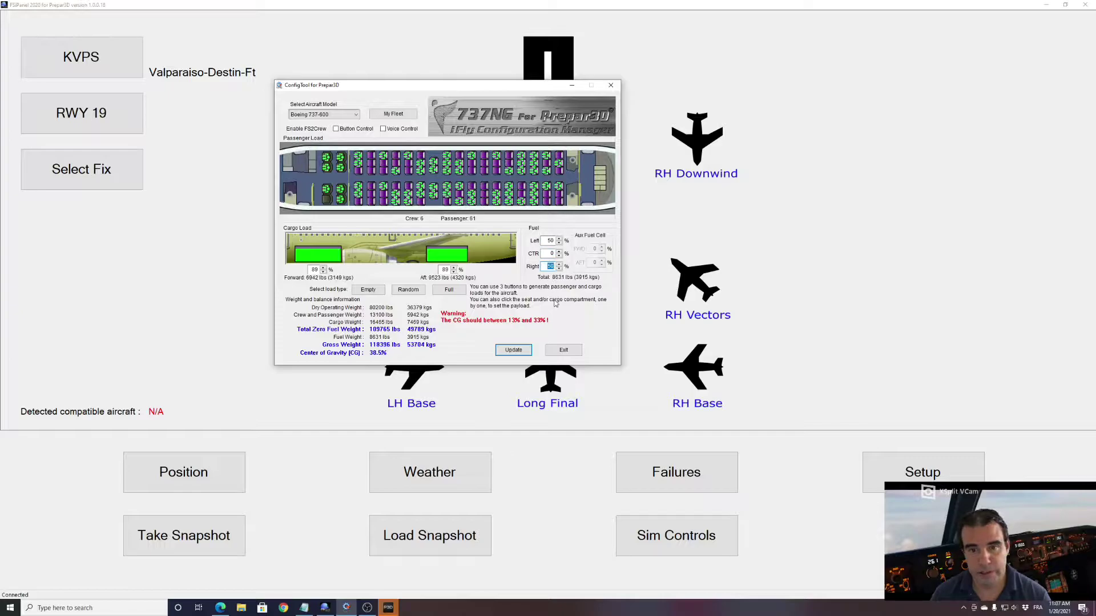
- Apply the new loadout to the aircraft, acknowledge the Done message, and close ConfigTool
{"action": "left_click", "coordinate": [513, 350]}
{"action": "left_click", "coordinate": [450, 245]}
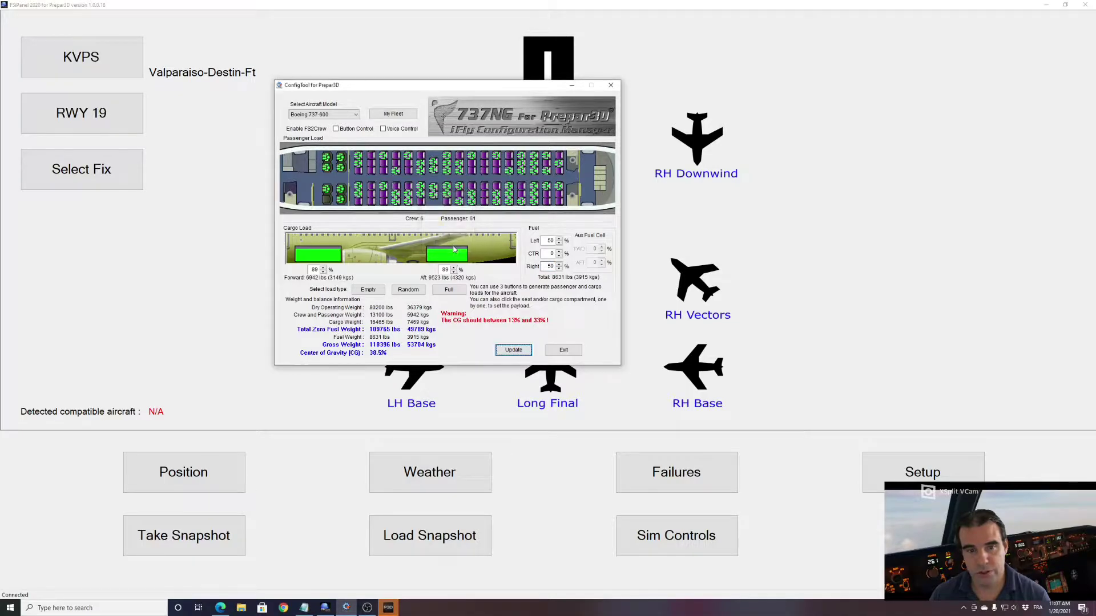
{"action": "left_click", "coordinate": [610, 85]}
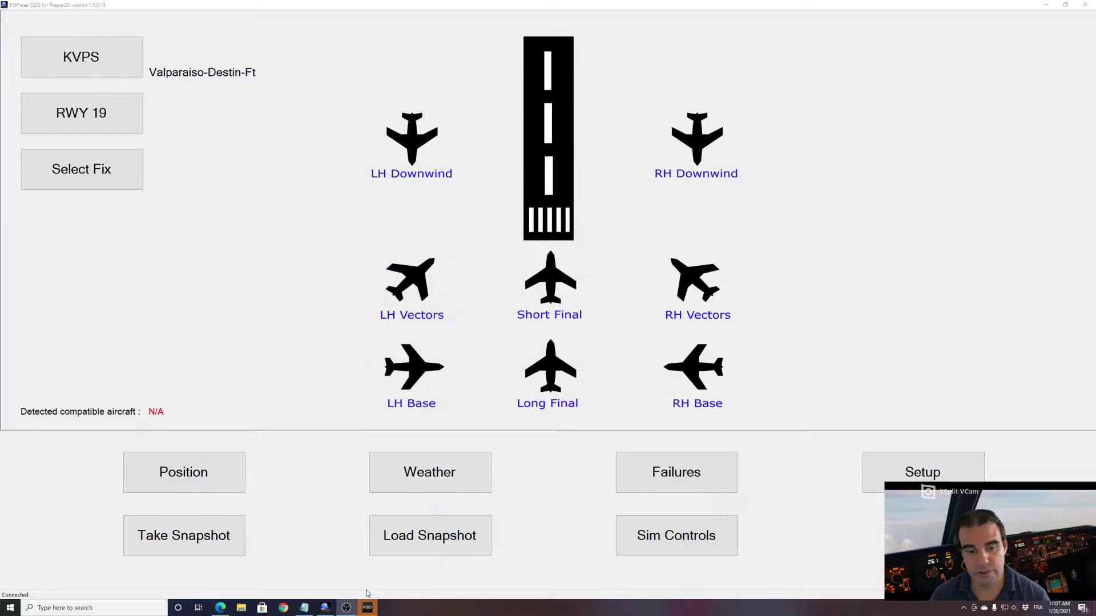
- Change the scenario vehicle to iFly 737-600 (Normal screen) via an 'ifly' search and start the flight at KVPS
{"action": "left_click", "coordinate": [368, 608]}
{"action": "left_click", "coordinate": [440, 289]}
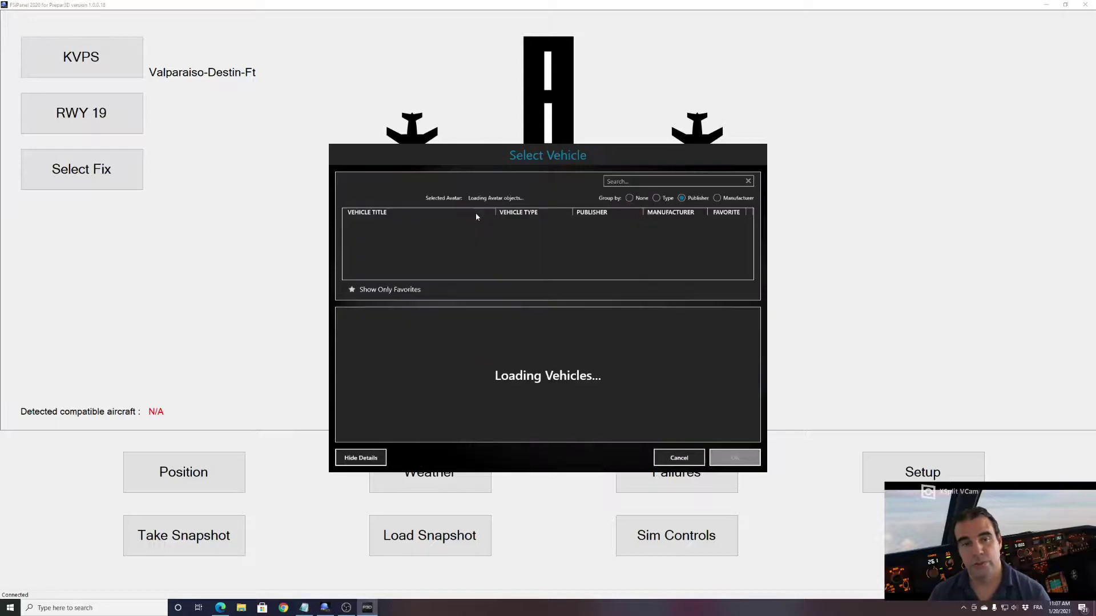
{"action": "left_click", "coordinate": [637, 181]}
{"action": "type", "text": "ifly"}
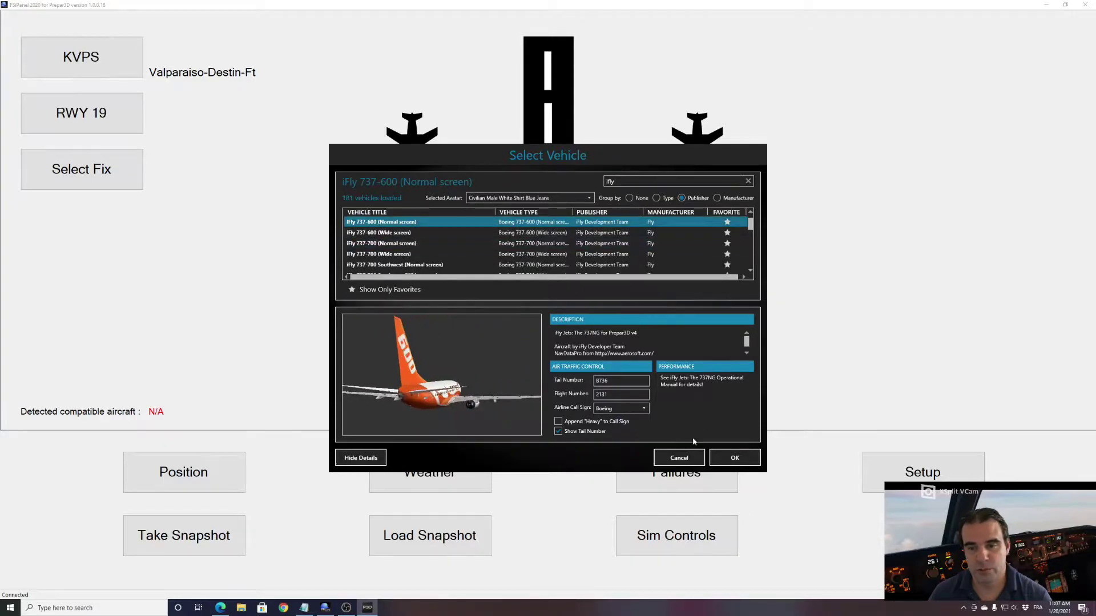
{"action": "left_click", "coordinate": [732, 457]}
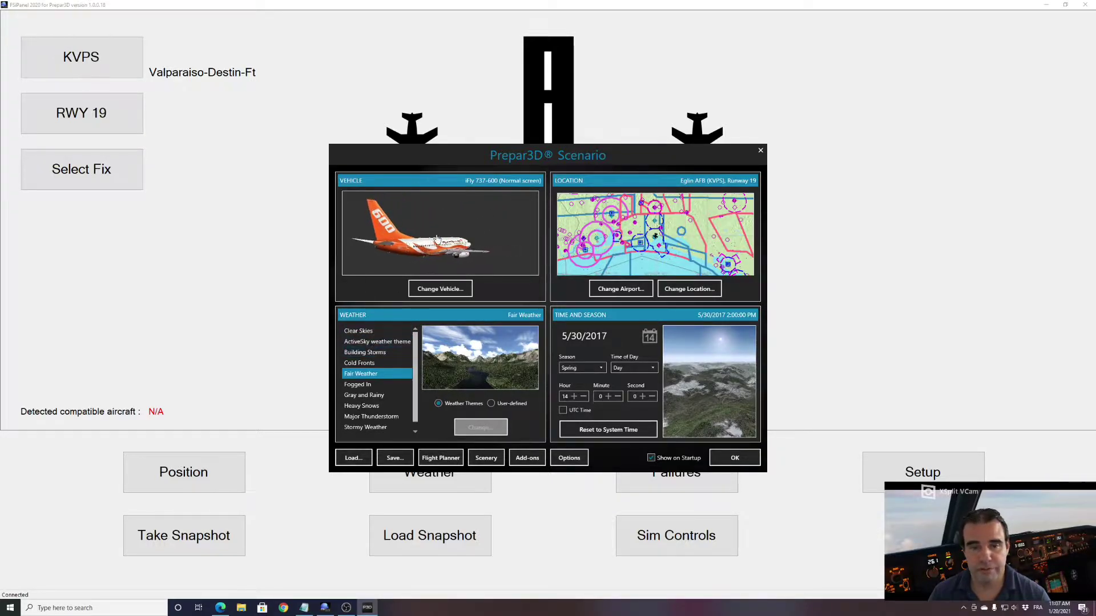
{"action": "left_click", "coordinate": [734, 456]}
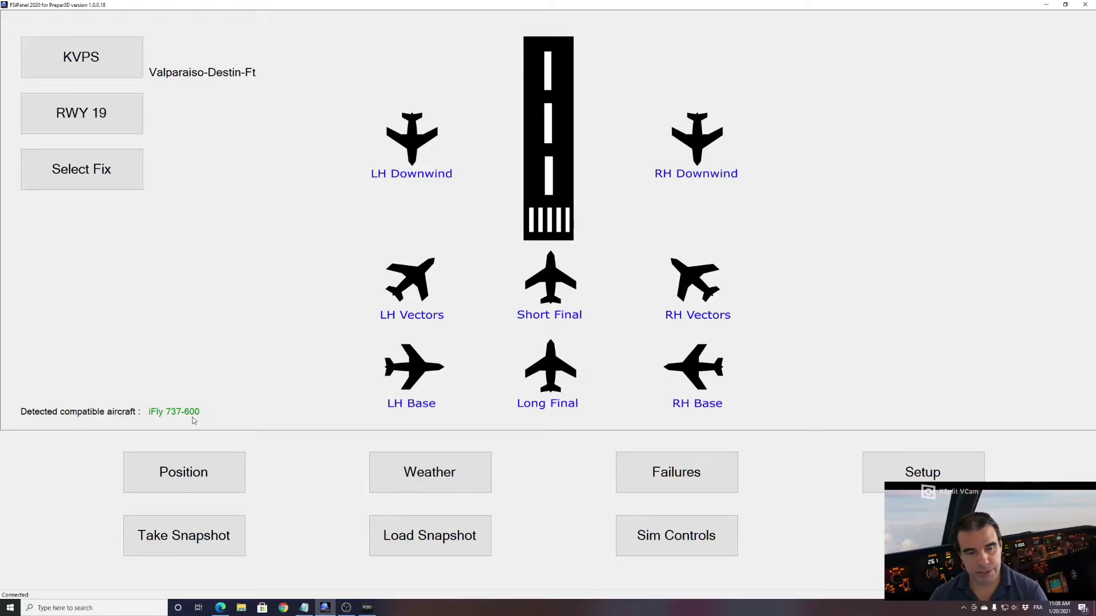
- Show secondary engine data with the ENG button in the 737 cockpit, then return to FSiPanel
{"action": "left_click", "coordinate": [368, 608]}
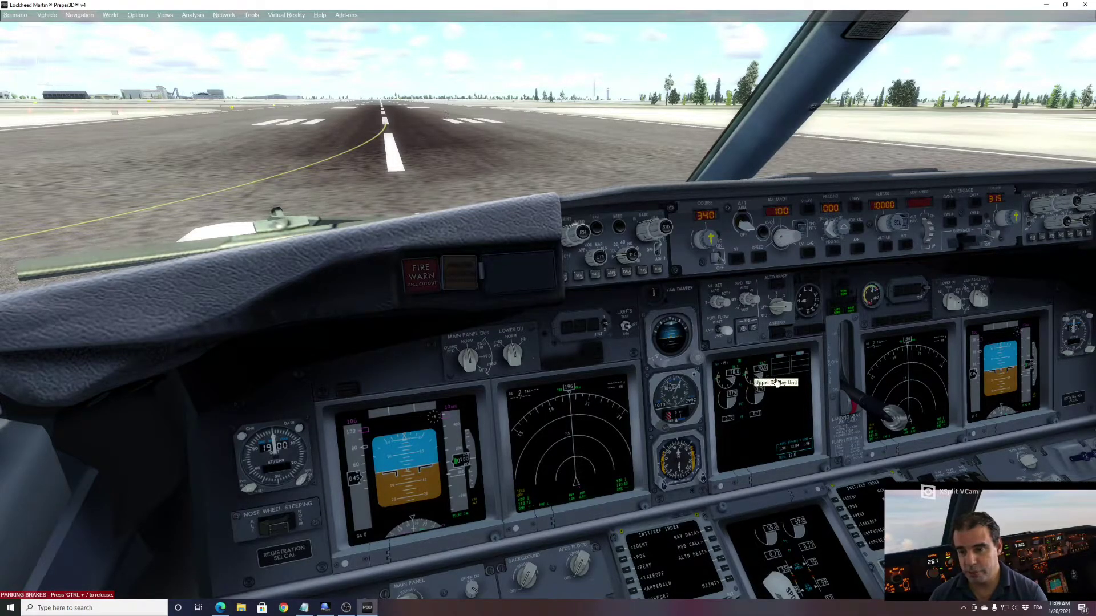
{"action": "left_click", "coordinate": [742, 334]}
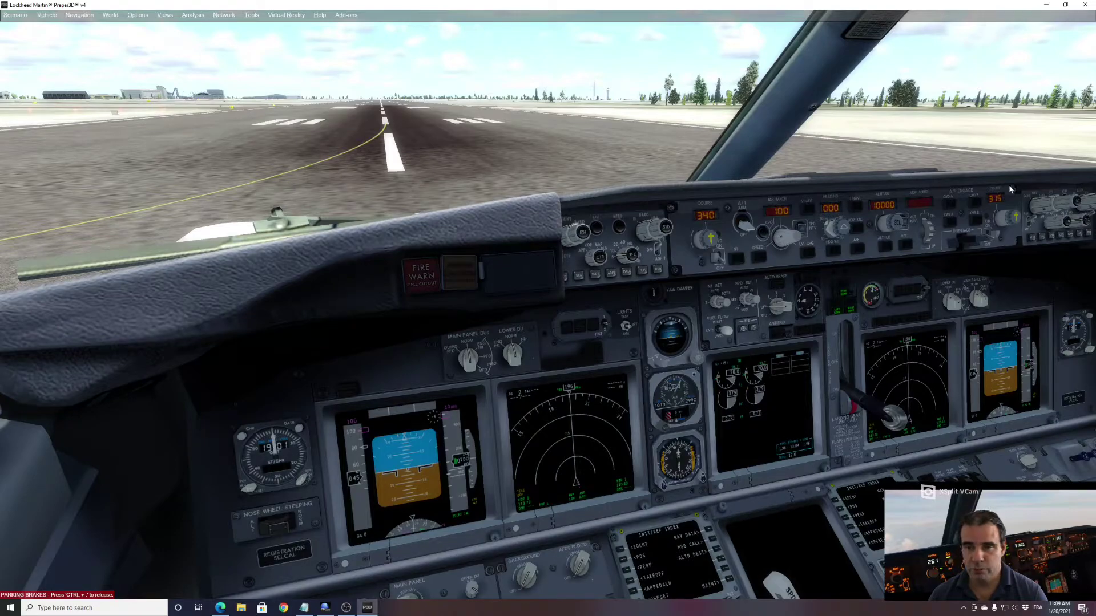
{"action": "left_click", "coordinate": [334, 611]}
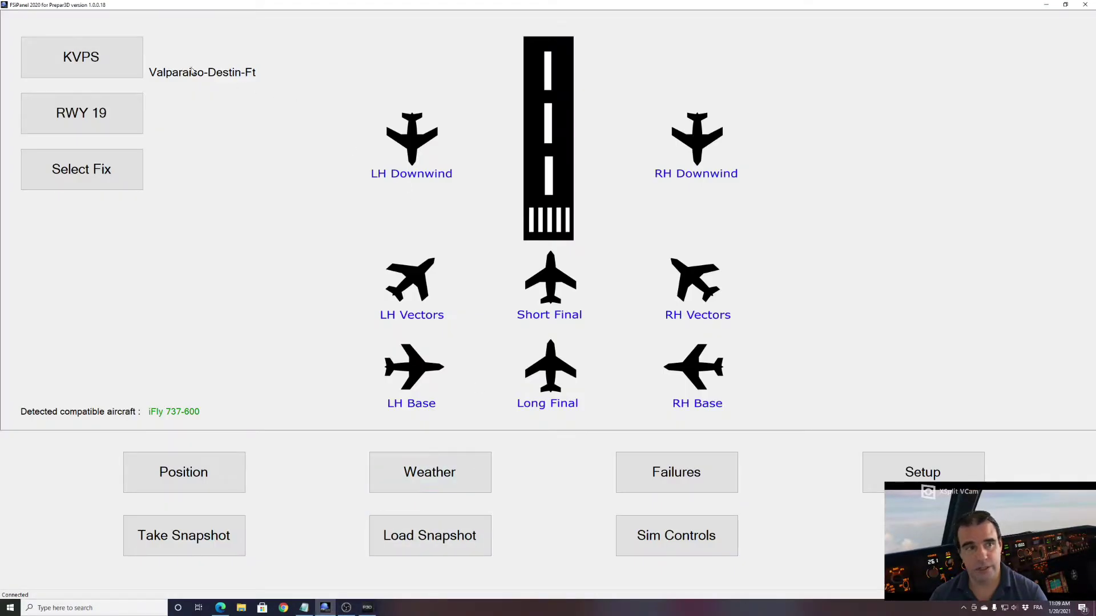
- Select KLAX runway 24L, choose the left-hand vectors start, and move the aircraft there
{"action": "left_click", "coordinate": [98, 67]}
{"action": "type", "text": "KLAX"}
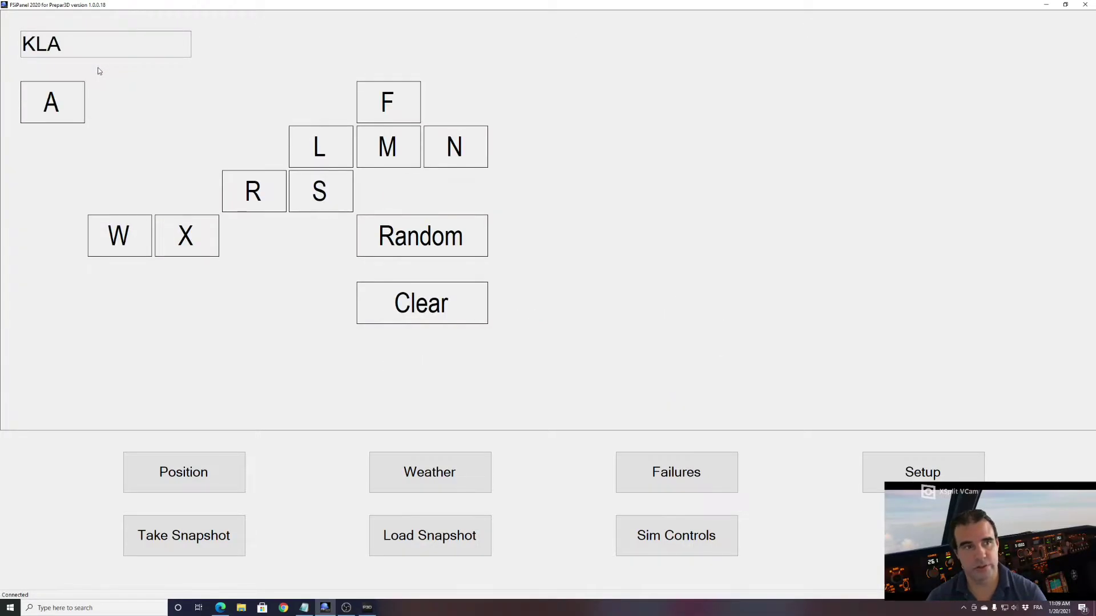
{"action": "left_click", "coordinate": [98, 111]}
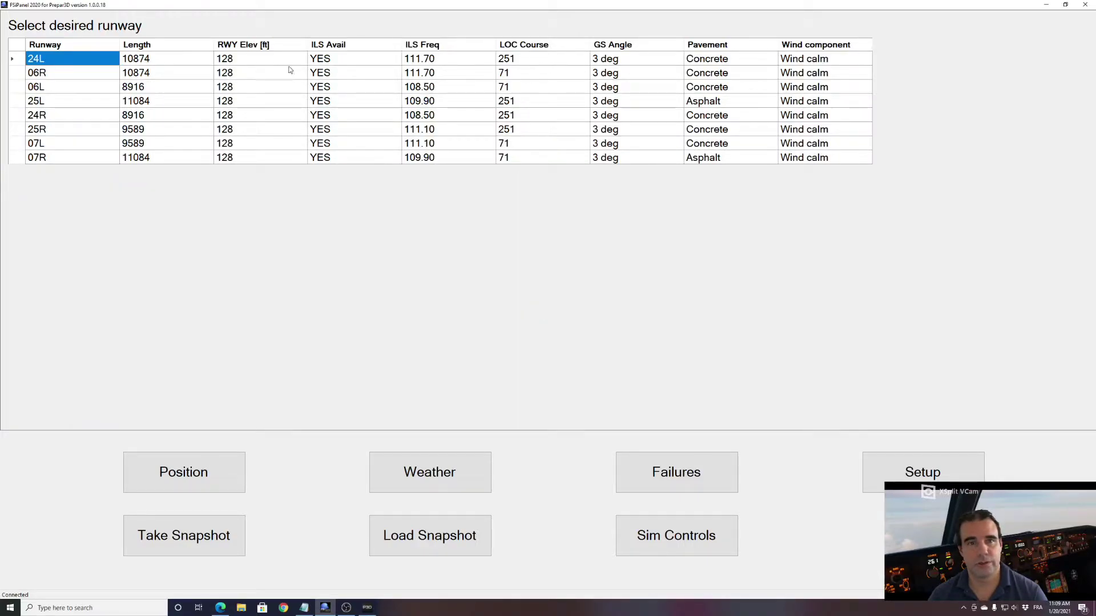
{"action": "double_click", "coordinate": [87, 61]}
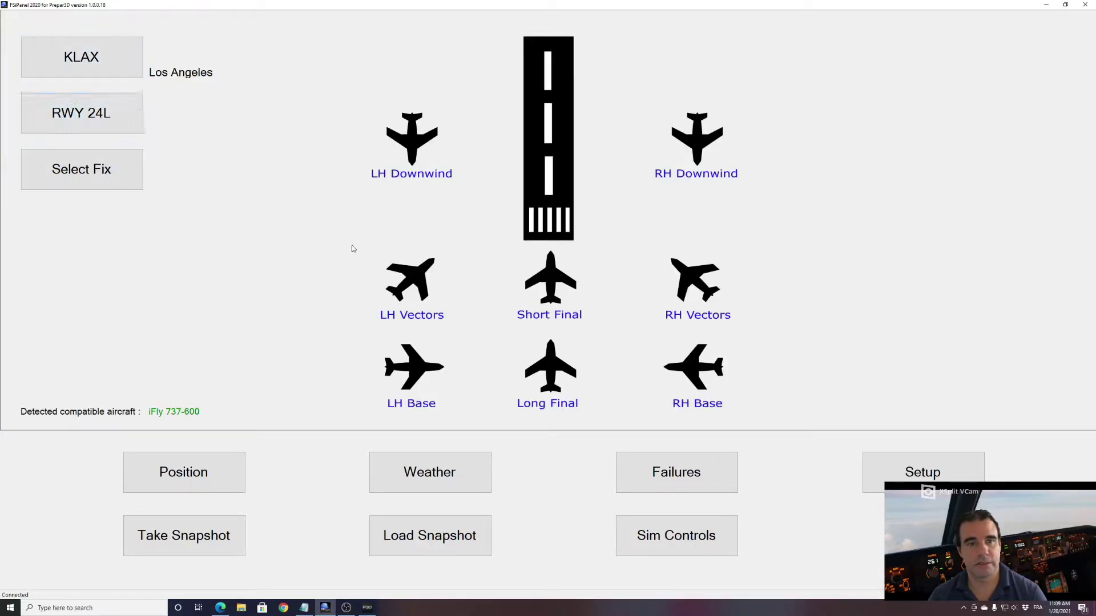
{"action": "left_click", "coordinate": [413, 276]}
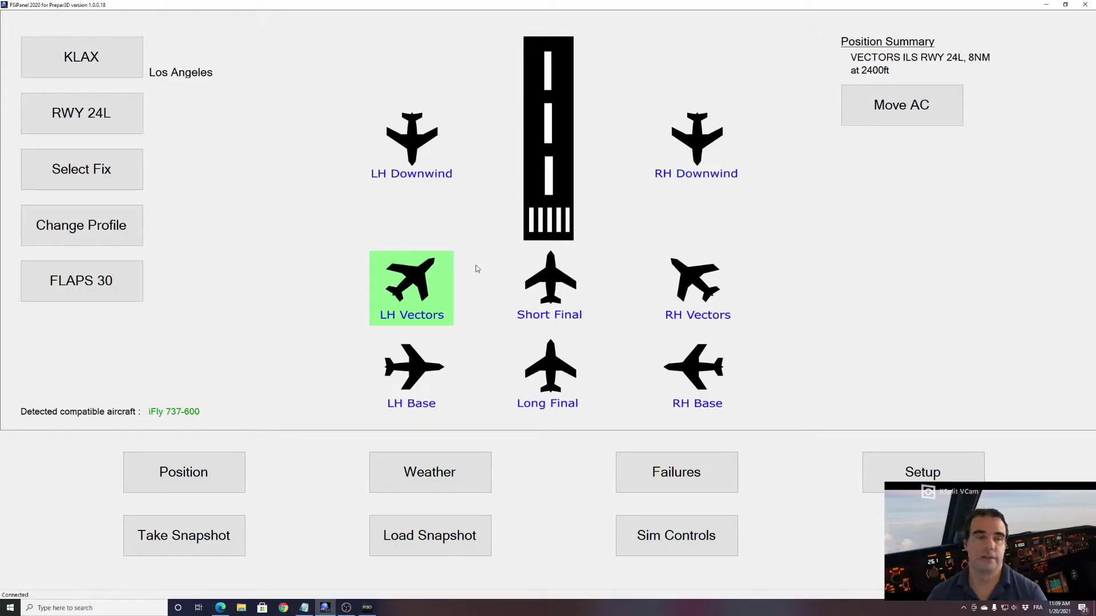
{"action": "left_click", "coordinate": [932, 112]}
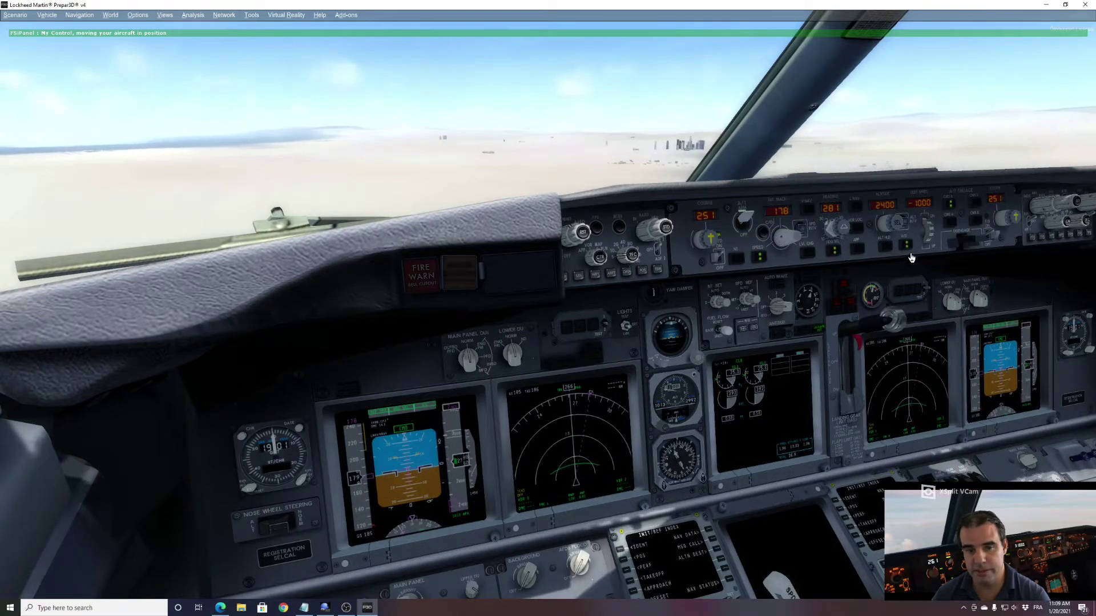
- Open the 2D pop-up of the captain's PFD
{"action": "left_click", "coordinate": [413, 451]}
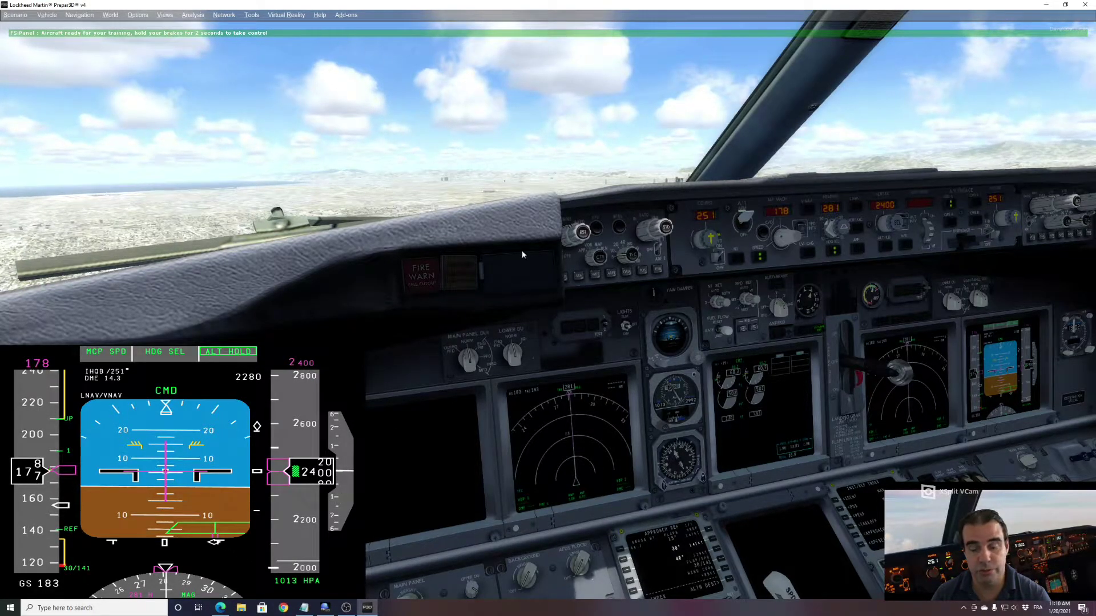
- Pop up the FMC CDU, centre it, and check the RTE, approach reference and performance init pages
{"action": "left_click", "coordinate": [673, 579]}
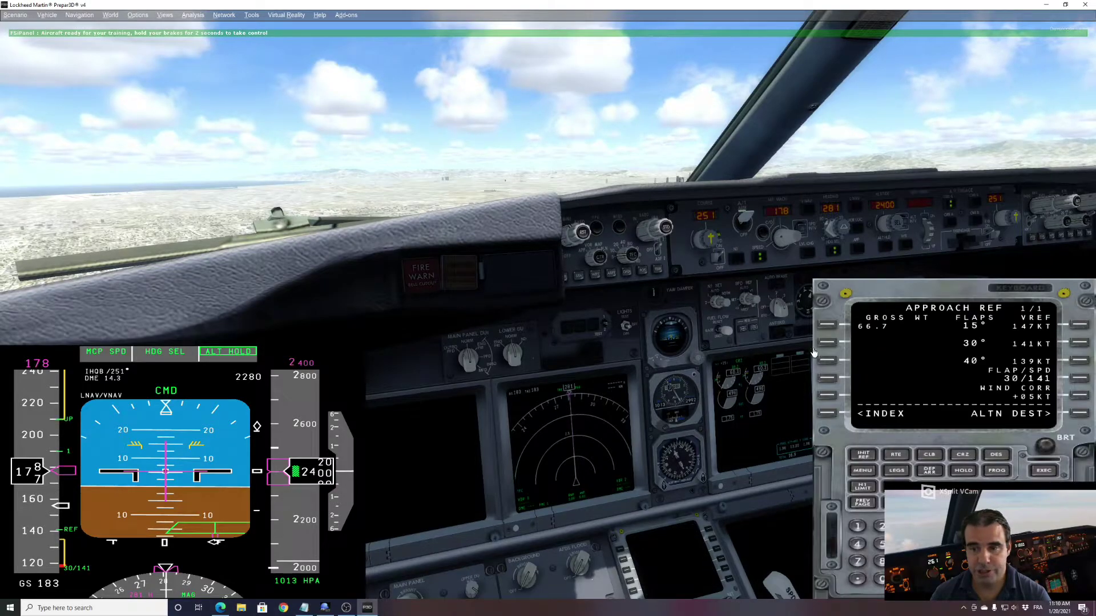
{"action": "left_click_drag", "start_coordinate": [918, 286], "coordinate": [667, 188]}
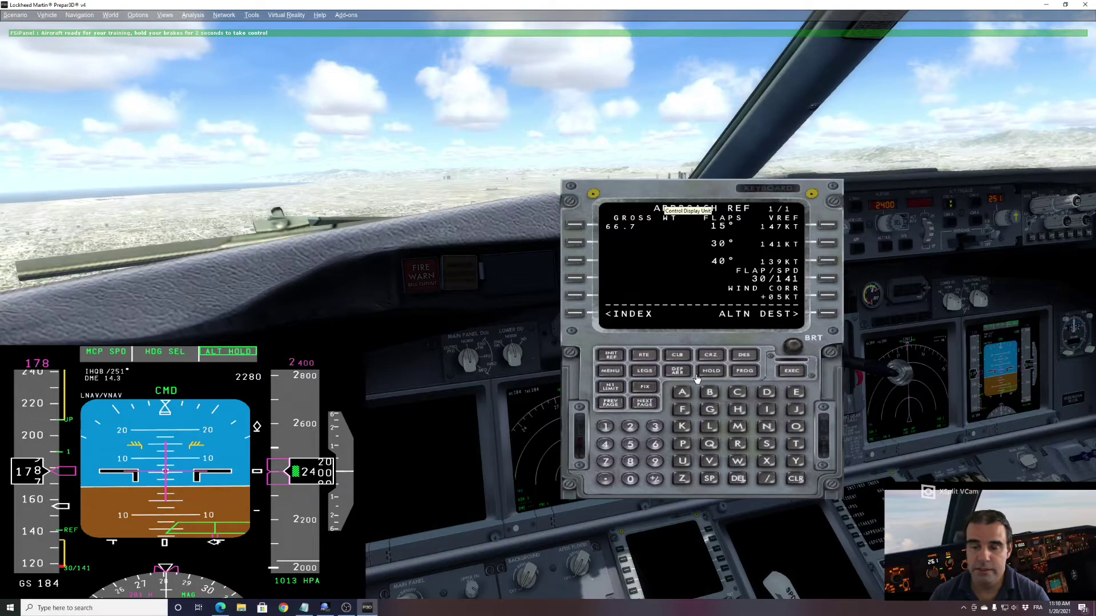
{"action": "left_click", "coordinate": [651, 356]}
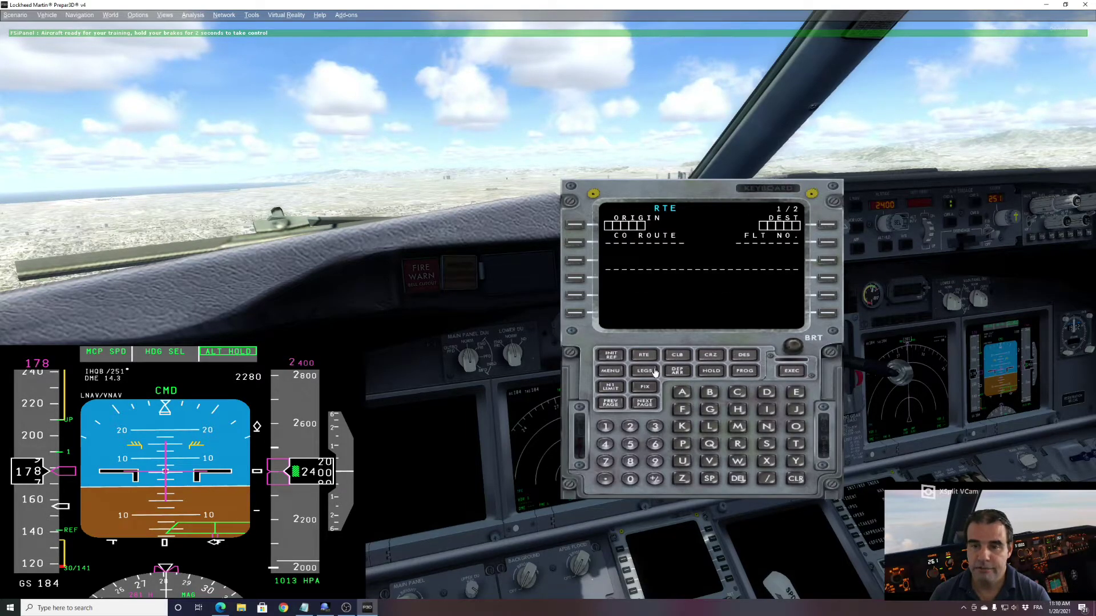
{"action": "left_click", "coordinate": [614, 356]}
{"action": "left_click", "coordinate": [582, 314]}
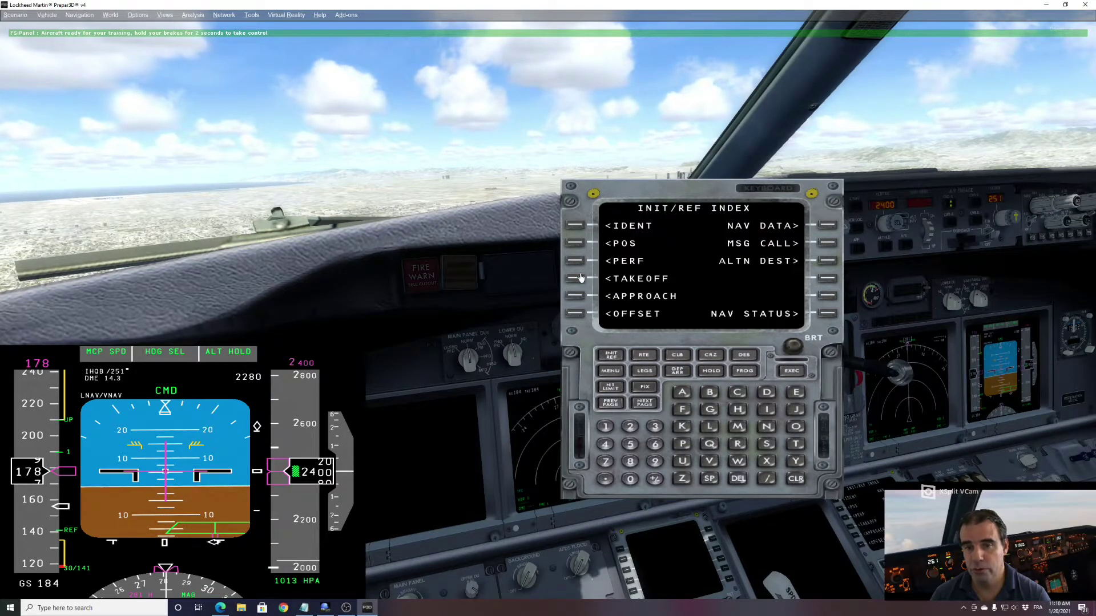
{"action": "left_click", "coordinate": [575, 262]}
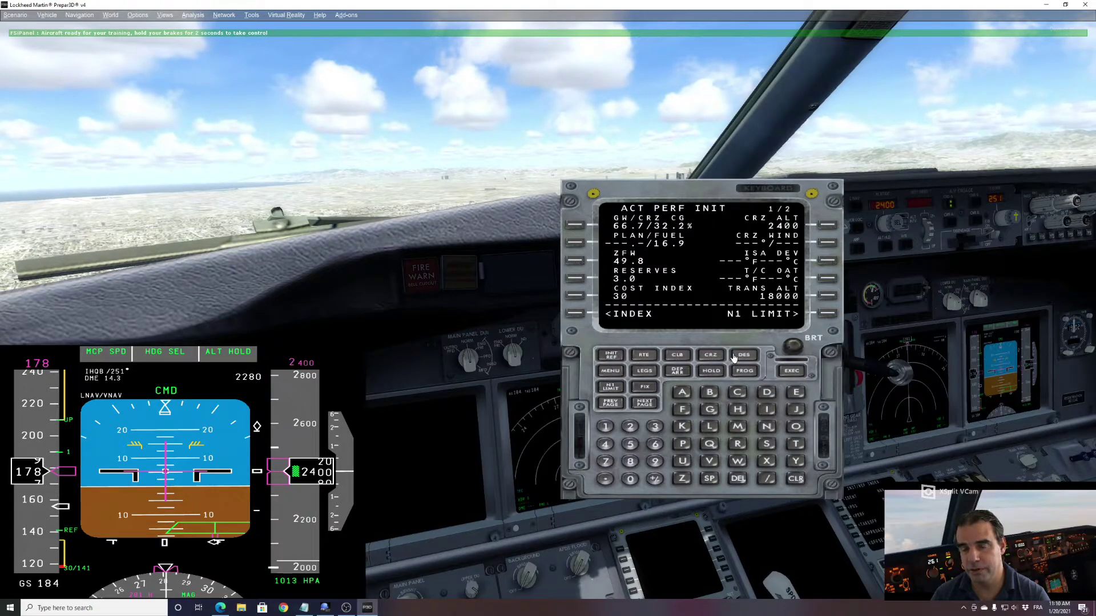
{"action": "left_click", "coordinate": [643, 355]}
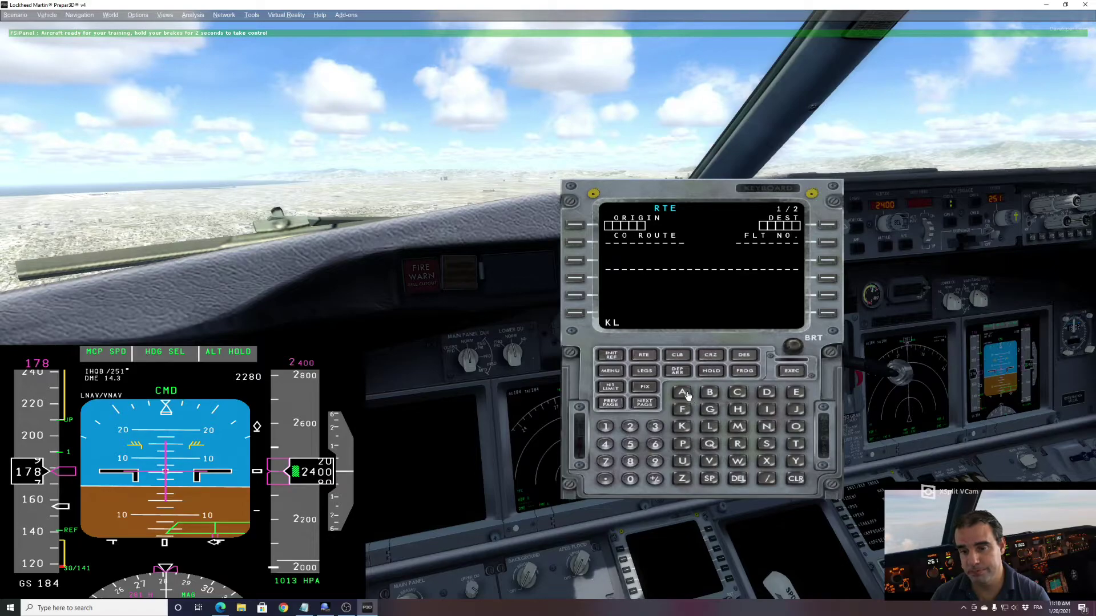
- Build a KLAX-to-KLAX route with the ILS 24L approach, then activate and execute it
{"action": "left_click", "coordinate": [580, 229]}
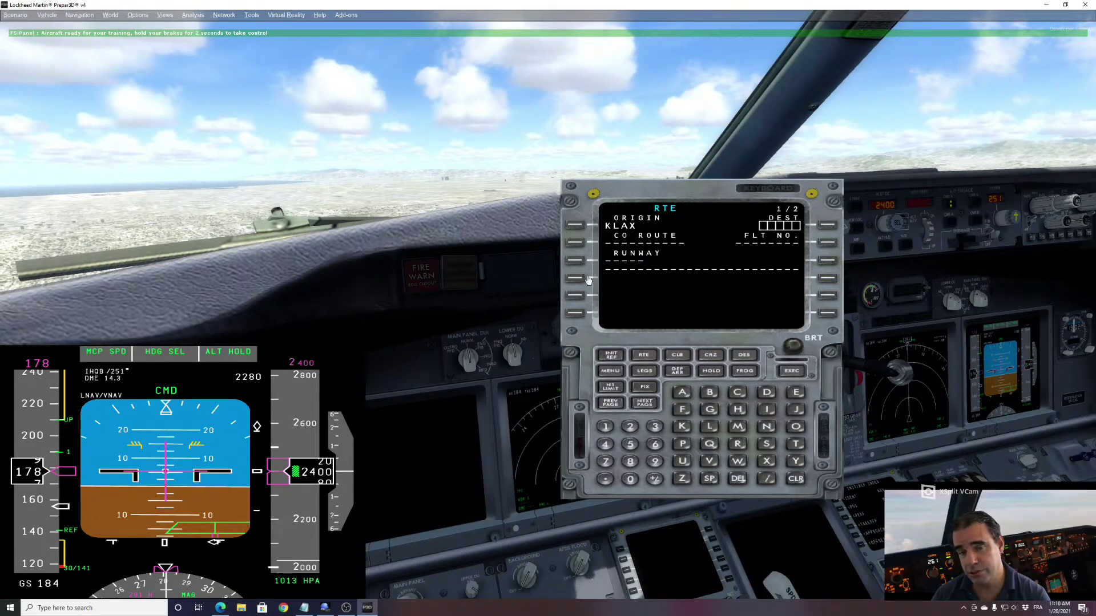
{"action": "left_click", "coordinate": [578, 230]}
{"action": "left_click", "coordinate": [827, 225]}
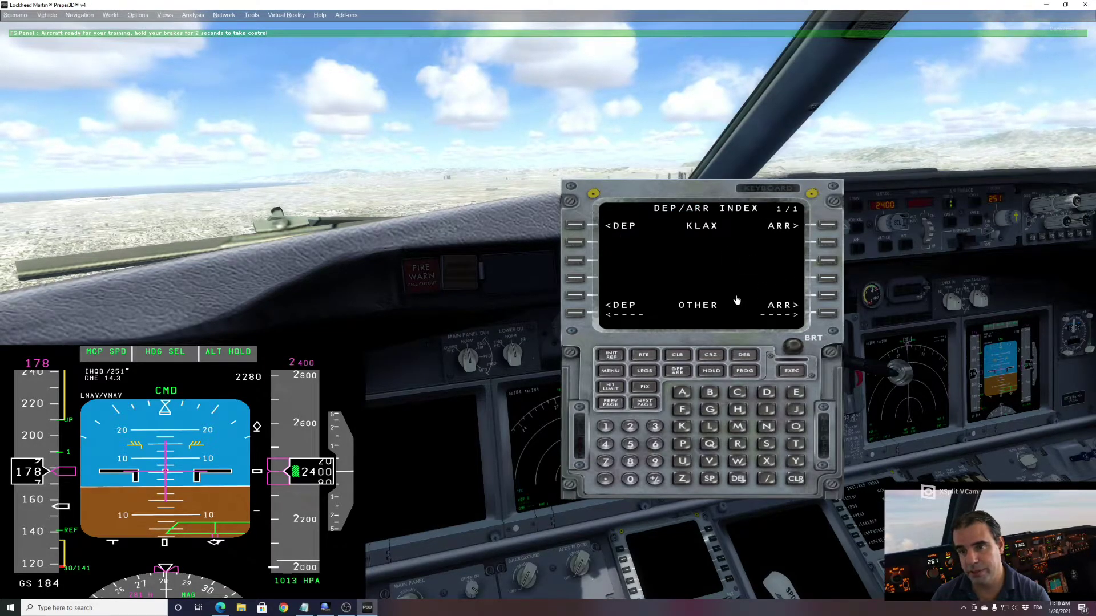
{"action": "left_click", "coordinate": [824, 228]}
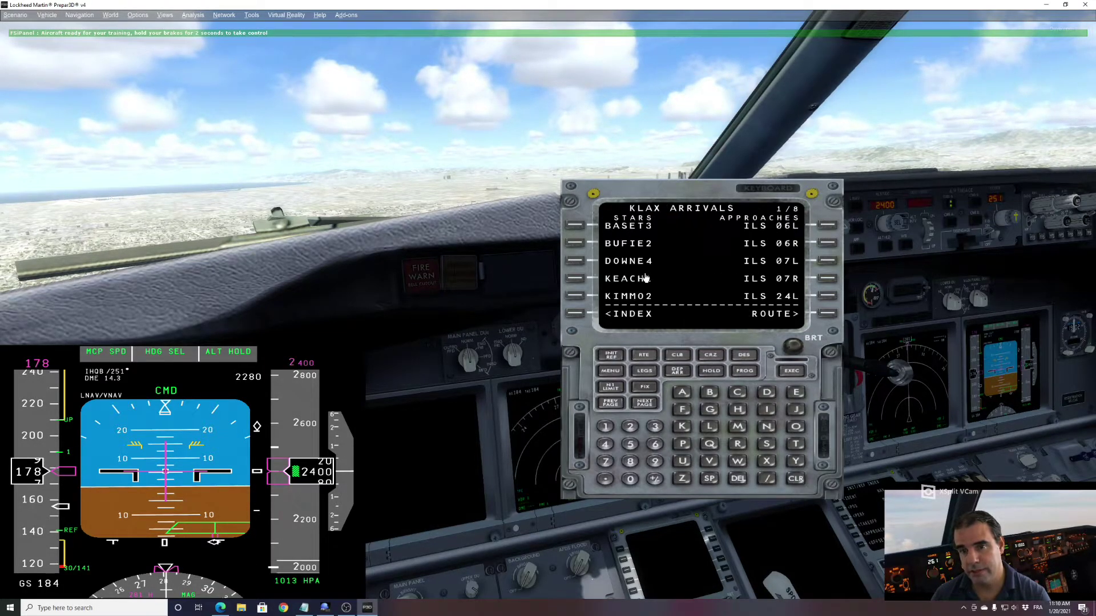
{"action": "left_click", "coordinate": [827, 297]}
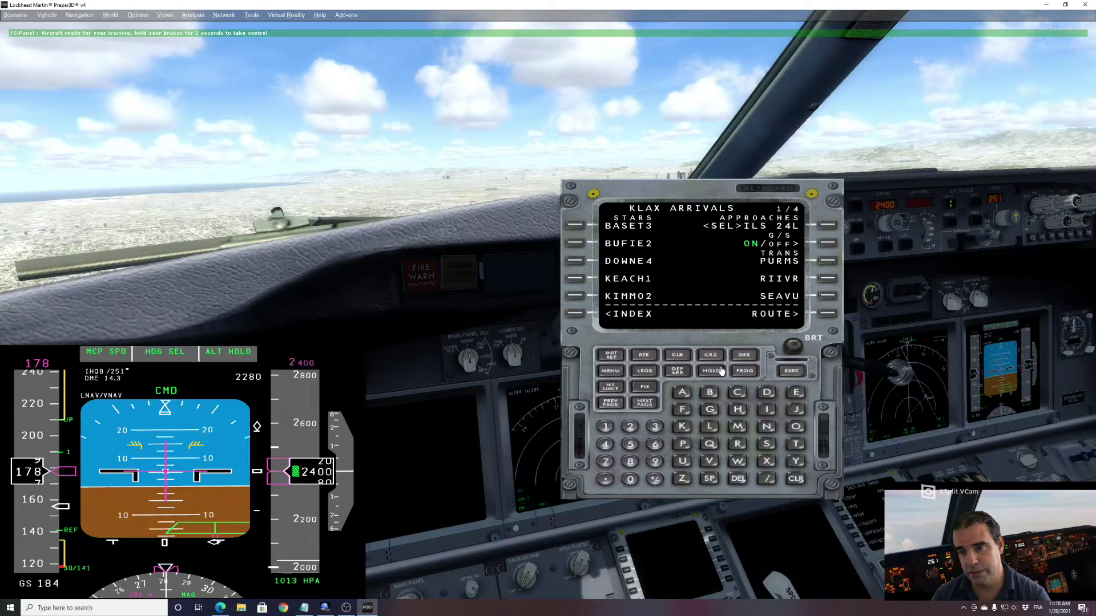
{"action": "left_click", "coordinate": [645, 372]}
{"action": "left_click", "coordinate": [827, 313]}
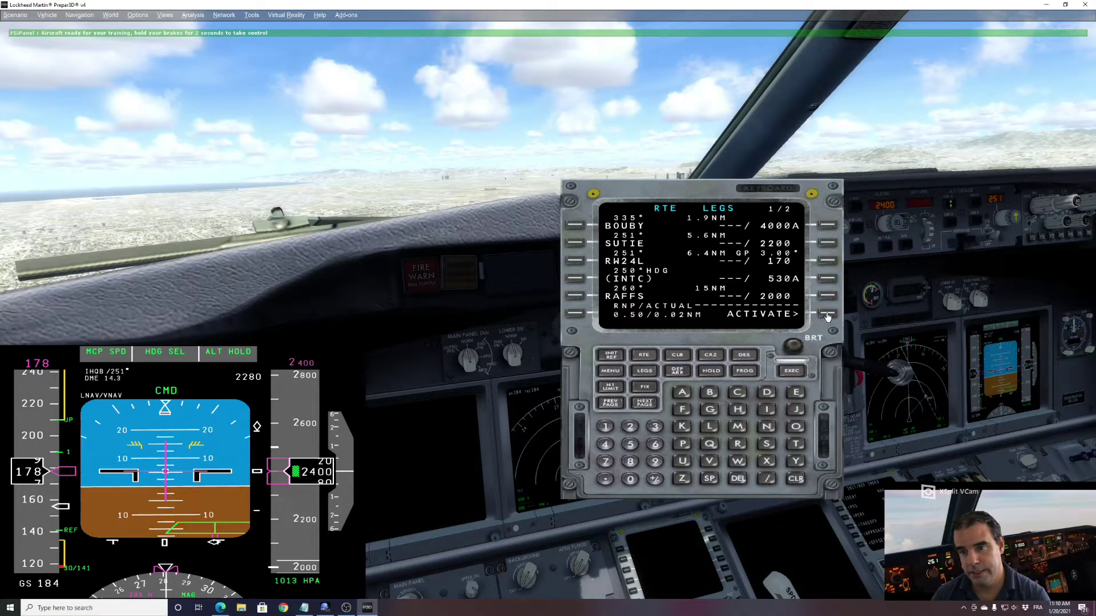
{"action": "left_click", "coordinate": [796, 371]}
- Go direct to SUTIE on the legs page, execute the change, and close the CDU pop-up
{"action": "left_click_drag", "start_coordinate": [696, 200], "coordinate": [834, 184]}
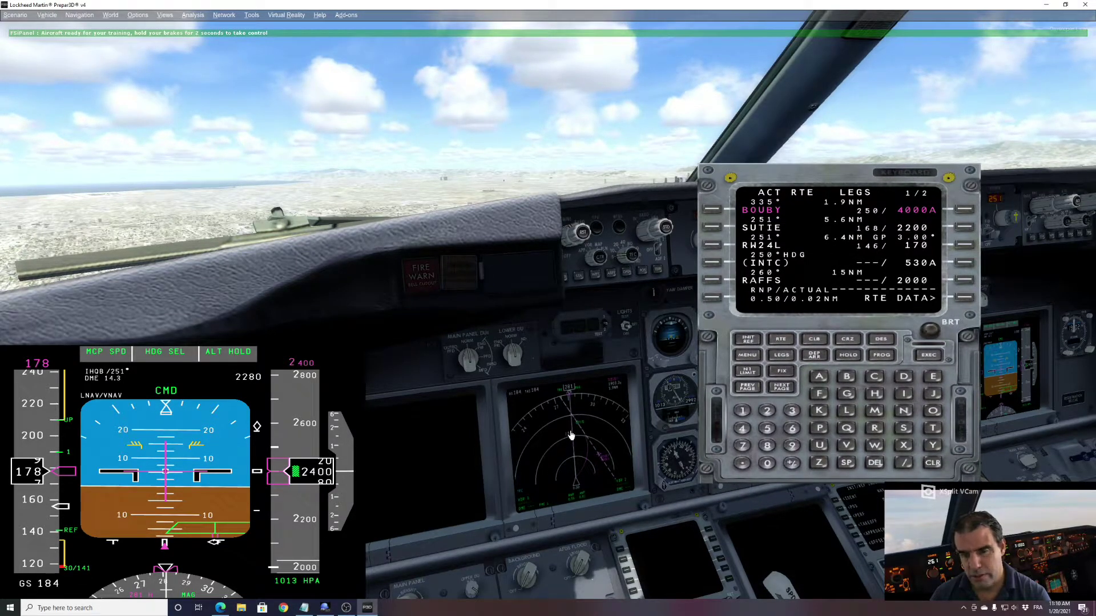
{"action": "left_click", "coordinate": [713, 212]}
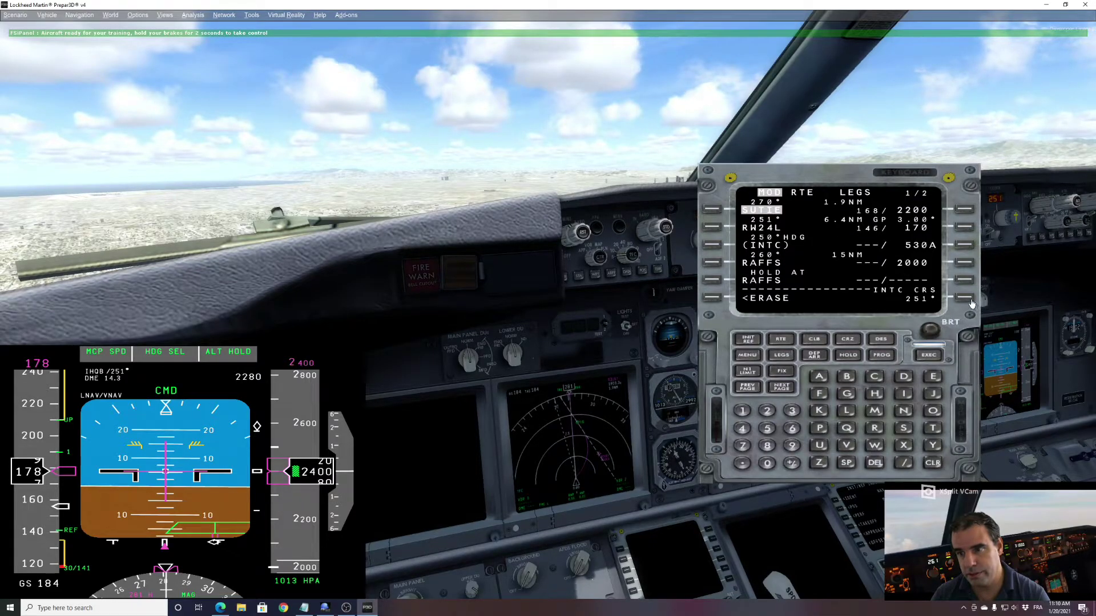
{"action": "left_click", "coordinate": [932, 360]}
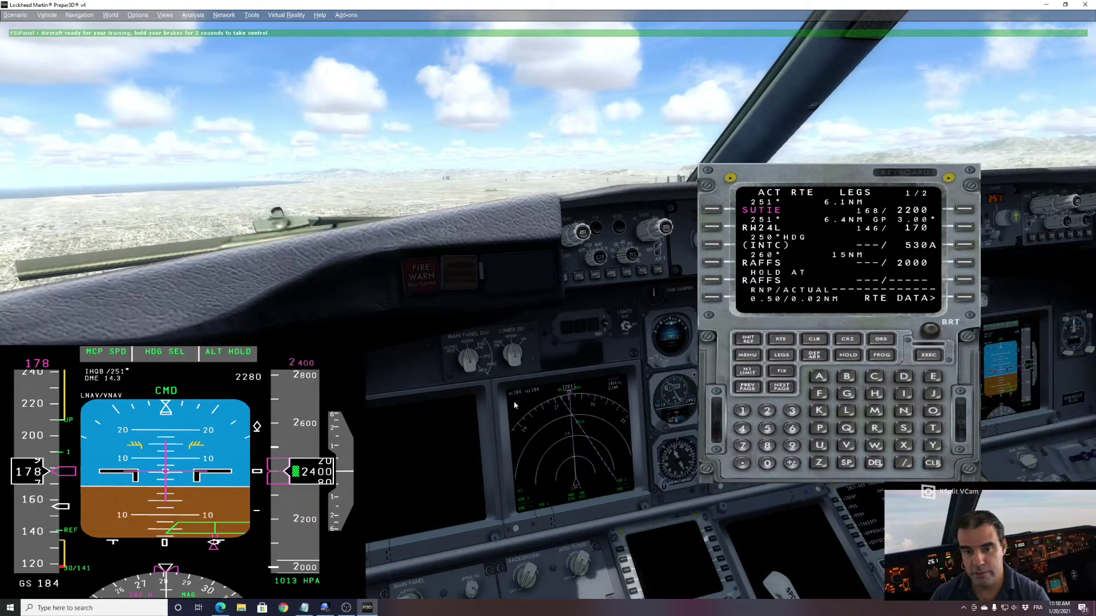
{"action": "key", "text": "shift+3"}
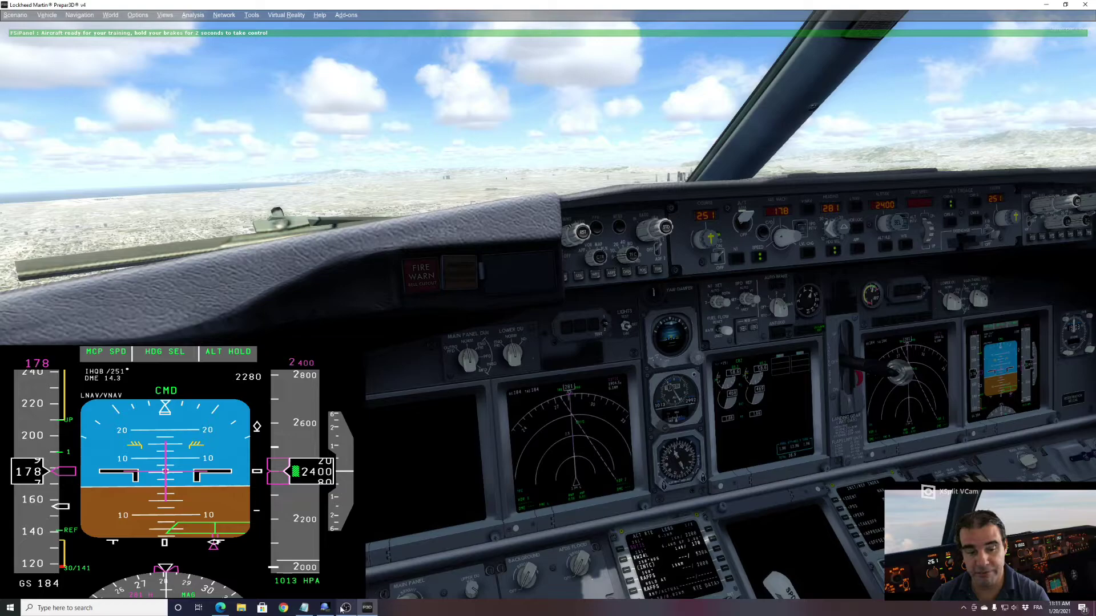
- Save an FSiPanel snapshot named 'KLAX 24L on vector' with the description 'Put here your description'
{"action": "mouse_move", "coordinate": [328, 610]}
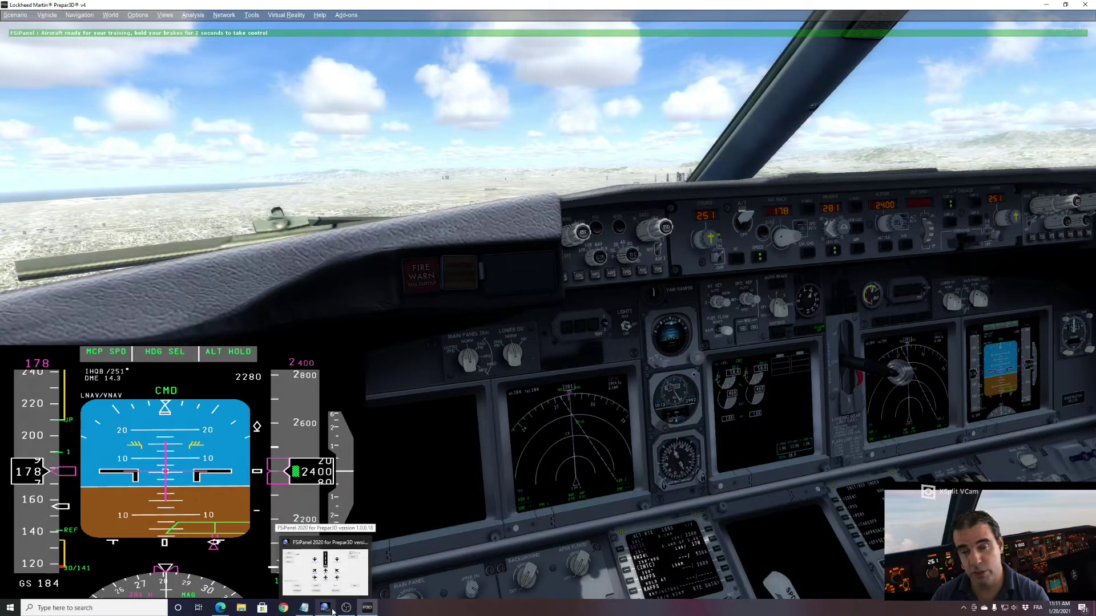
{"action": "left_click", "coordinate": [340, 577]}
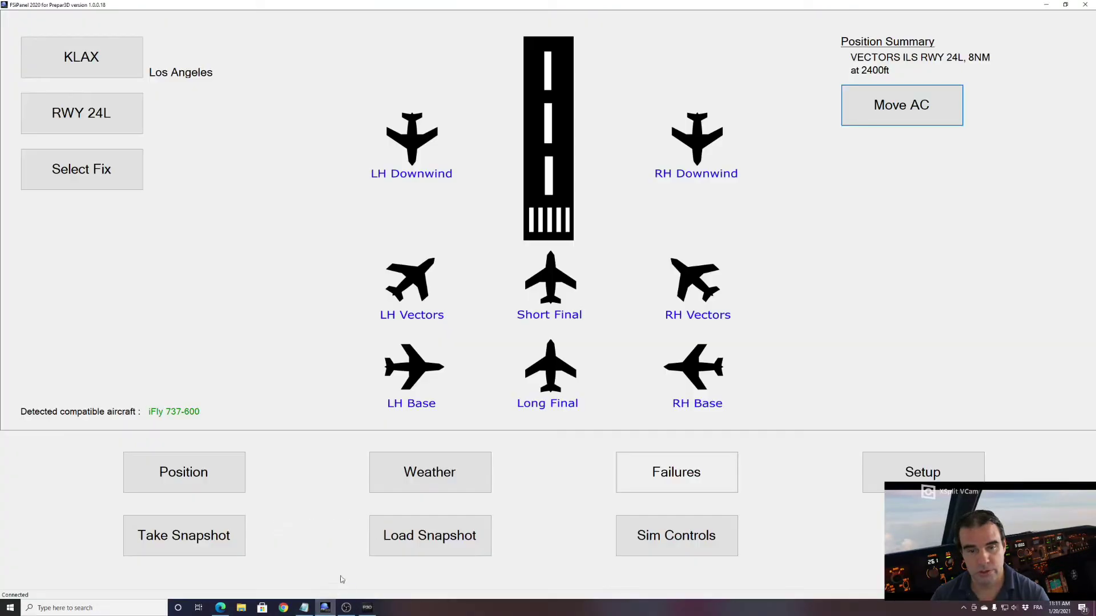
{"action": "left_click", "coordinate": [230, 542]}
{"action": "left_click", "coordinate": [465, 253]}
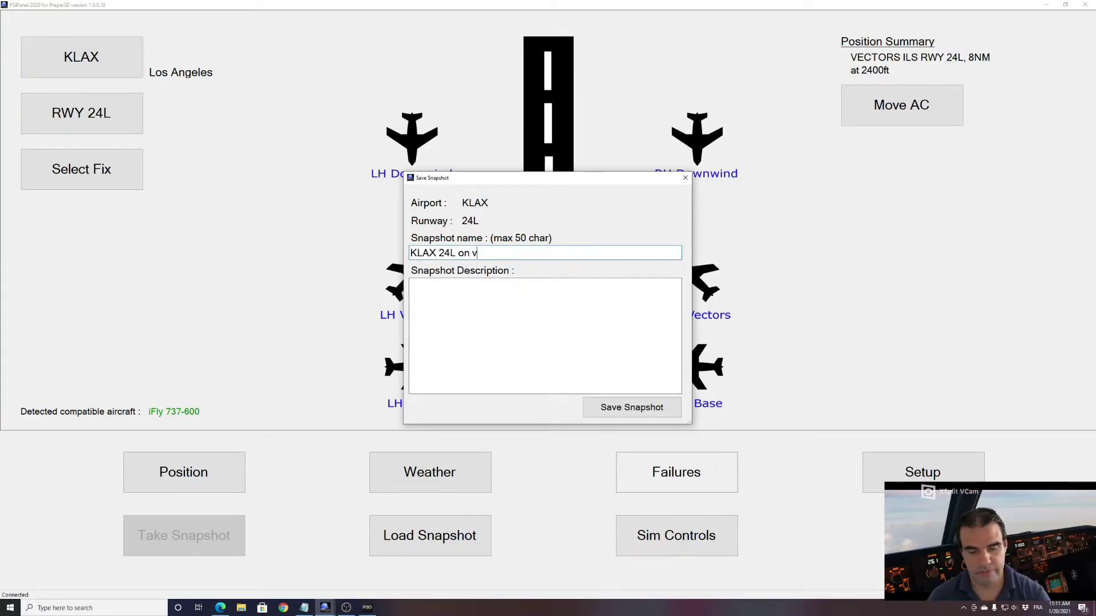
{"action": "type", "text": "on veco"}
{"action": "key", "text": "BackSpace"}
{"action": "type", "text": "tor"}
{"action": "left_click", "coordinate": [411, 286]}
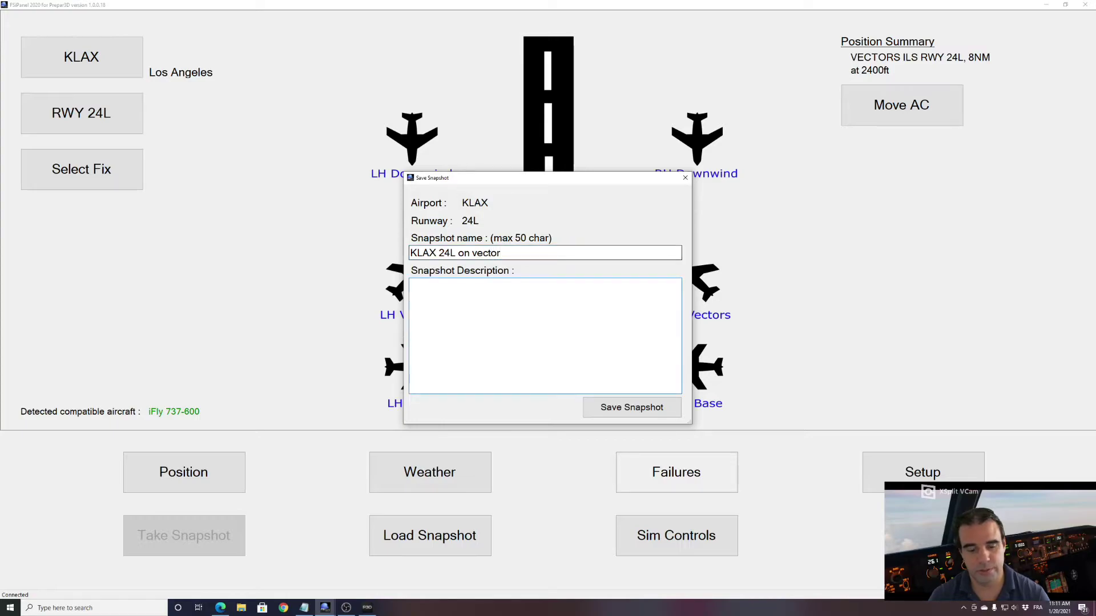
{"action": "type", "text": "Put here your description"}
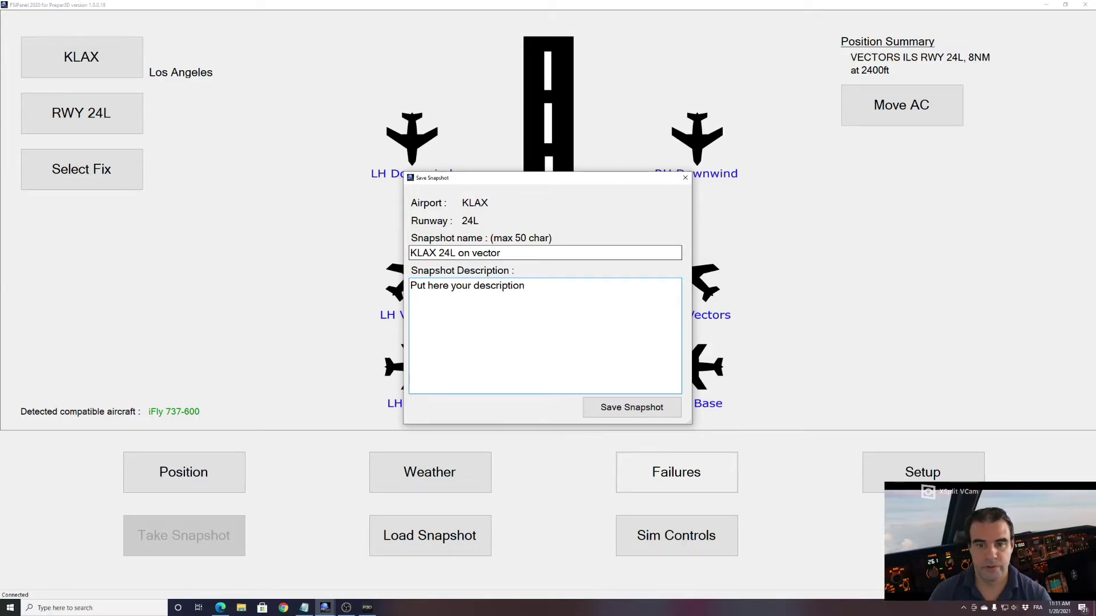
{"action": "left_click", "coordinate": [625, 409]}
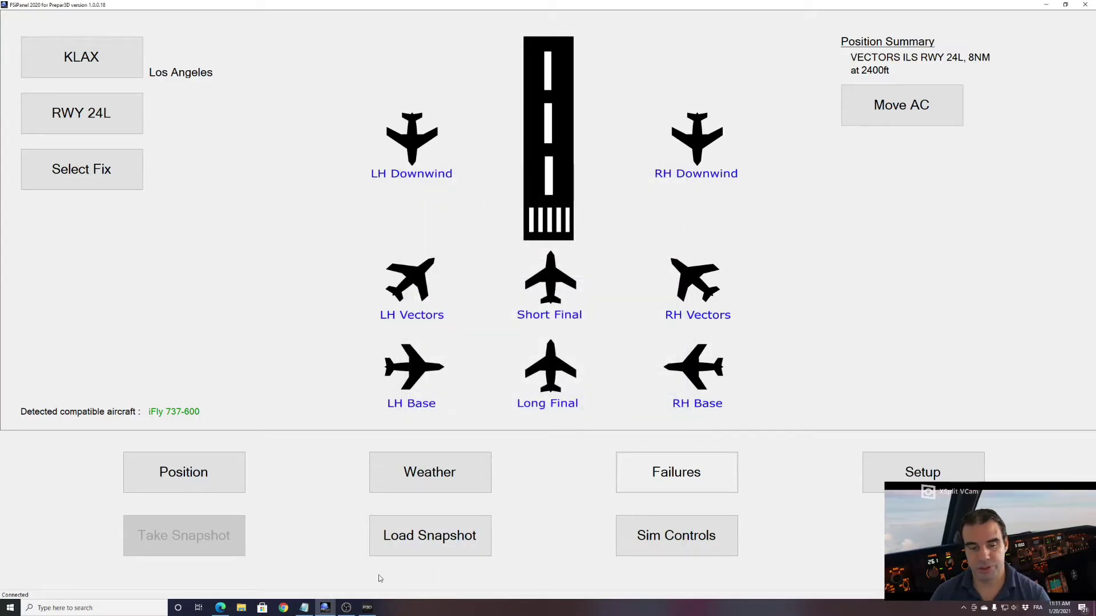
- Dismiss the 'Snapshot saved successfully!' message and hold the brakes key to retake control
{"action": "left_click", "coordinate": [367, 607]}
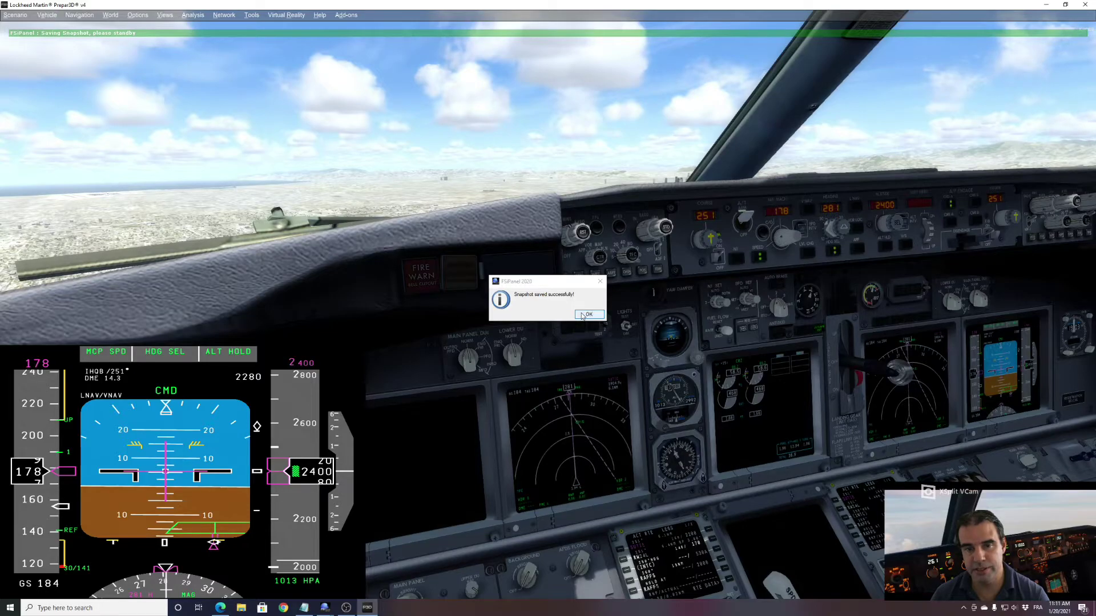
{"action": "left_click", "coordinate": [582, 315]}
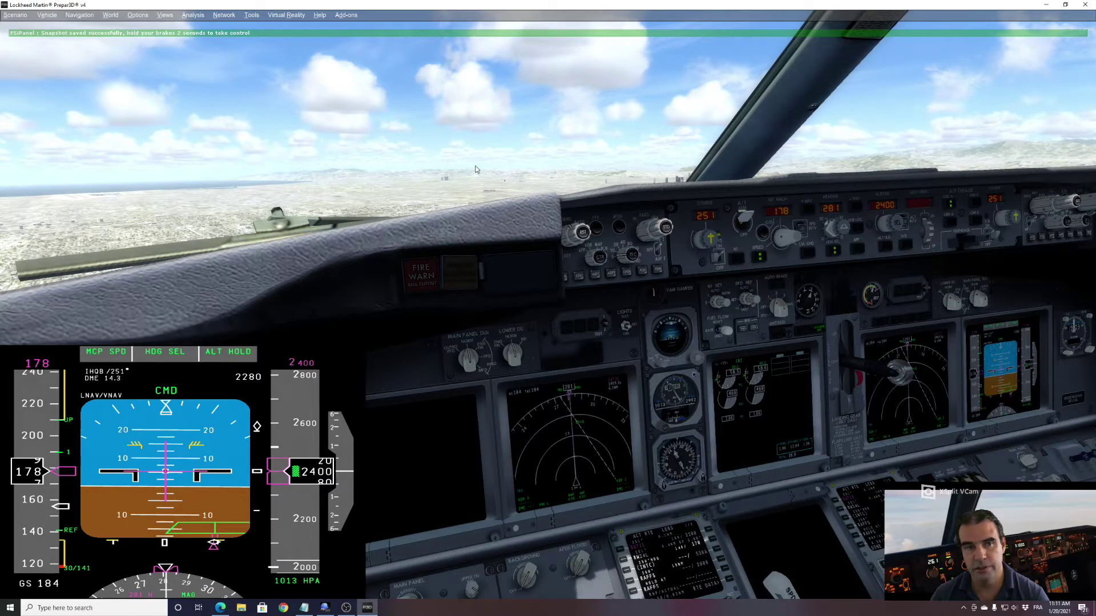
{"action": "key", "text": "period"}
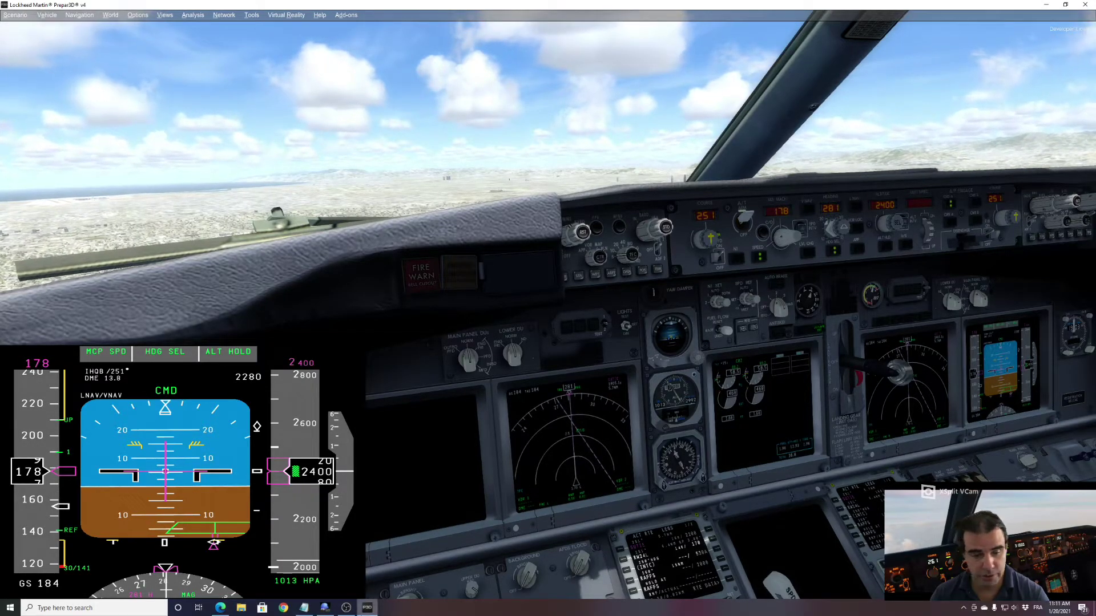
{"action": "mouse_move", "coordinate": [364, 609]}
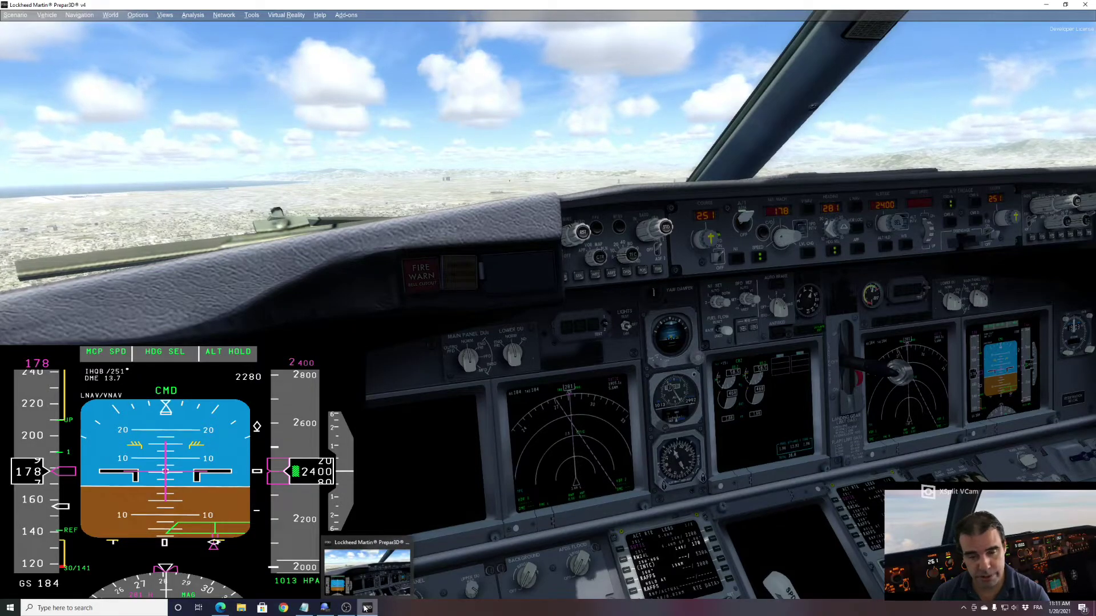
- Choose the Short Final start for ILS 24L in FSiPanel and move the aircraft there
{"action": "left_click", "coordinate": [359, 611]}
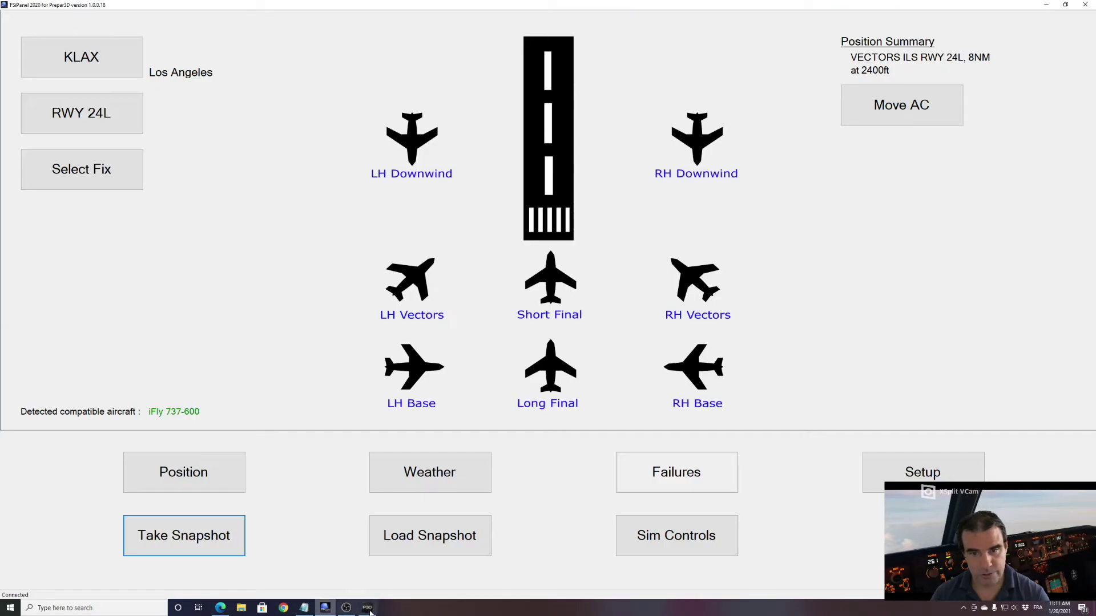
{"action": "left_click", "coordinate": [546, 283]}
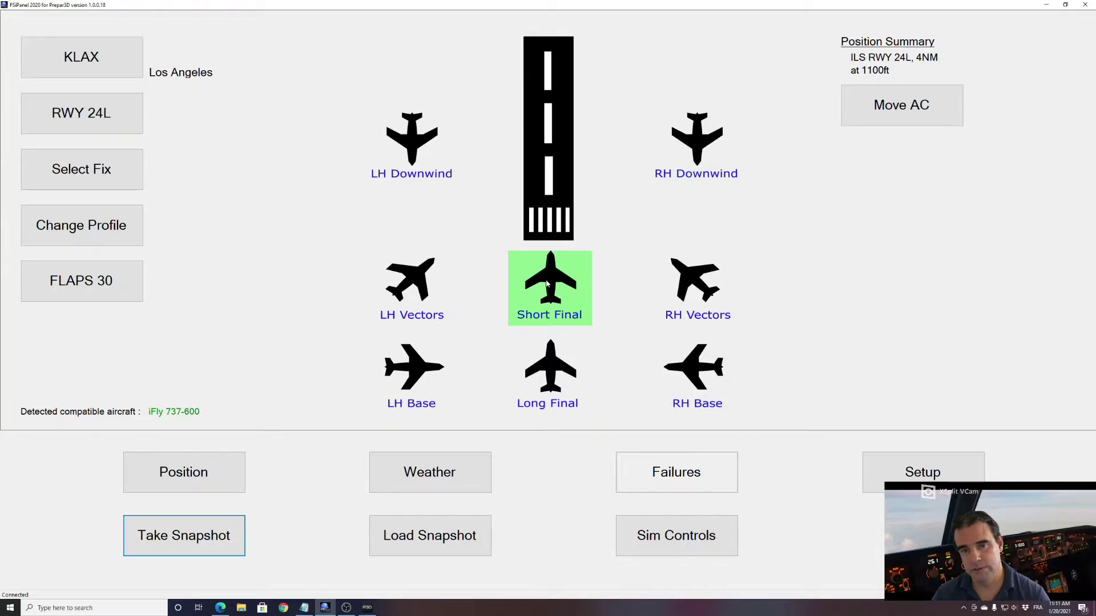
{"action": "left_click", "coordinate": [928, 110]}
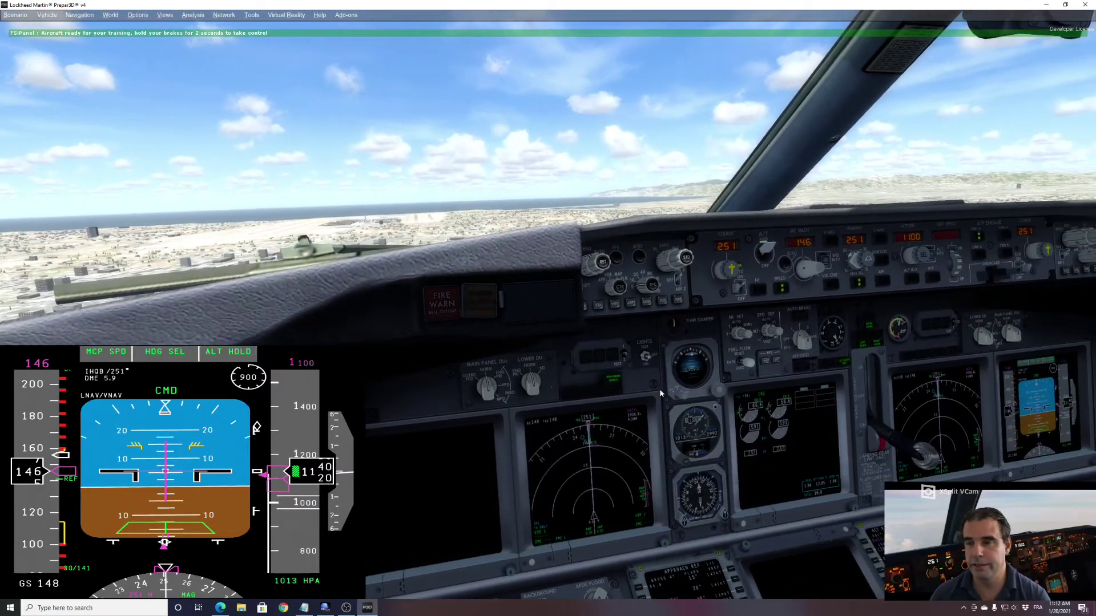
- Take control, arm APP for the 24L ILS, then disconnect autopilot and autothrottle for a manual landing
{"action": "key", "text": "period"}
{"action": "left_click", "coordinate": [884, 282]}
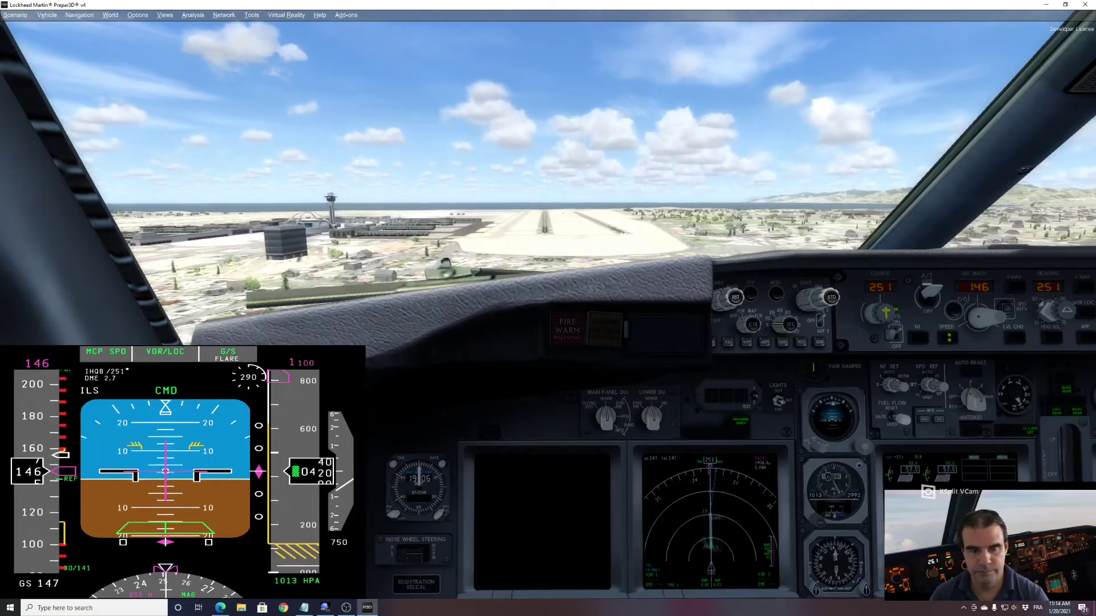
{"action": "key", "text": "z"}
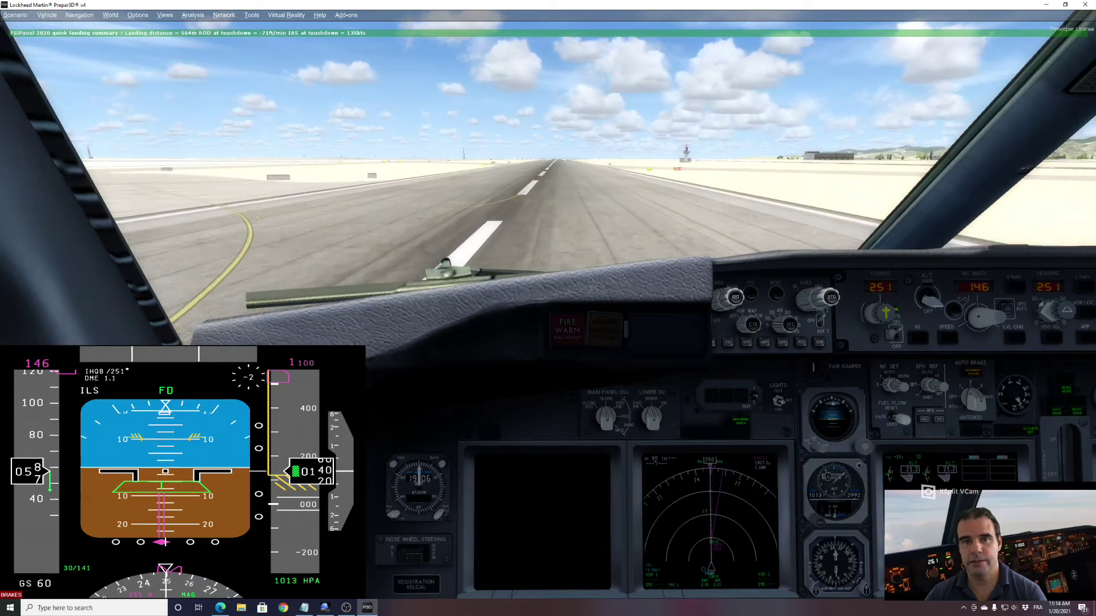
- Brake through the rollout to ground speed 0 and set the parking brake
{"action": "key", "text": "period"}
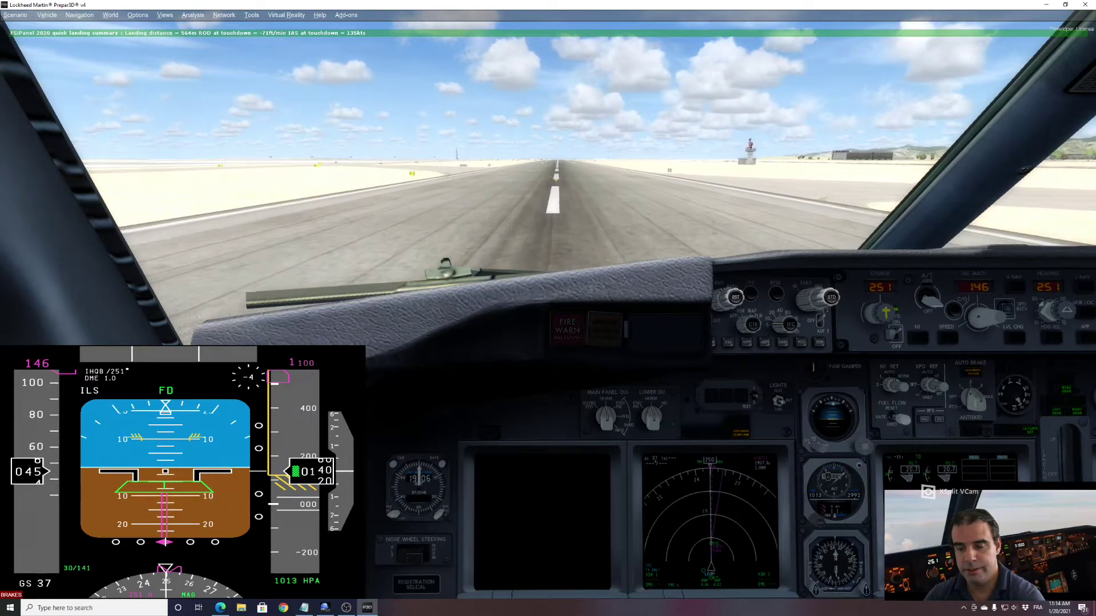
{"action": "key", "text": "period"}
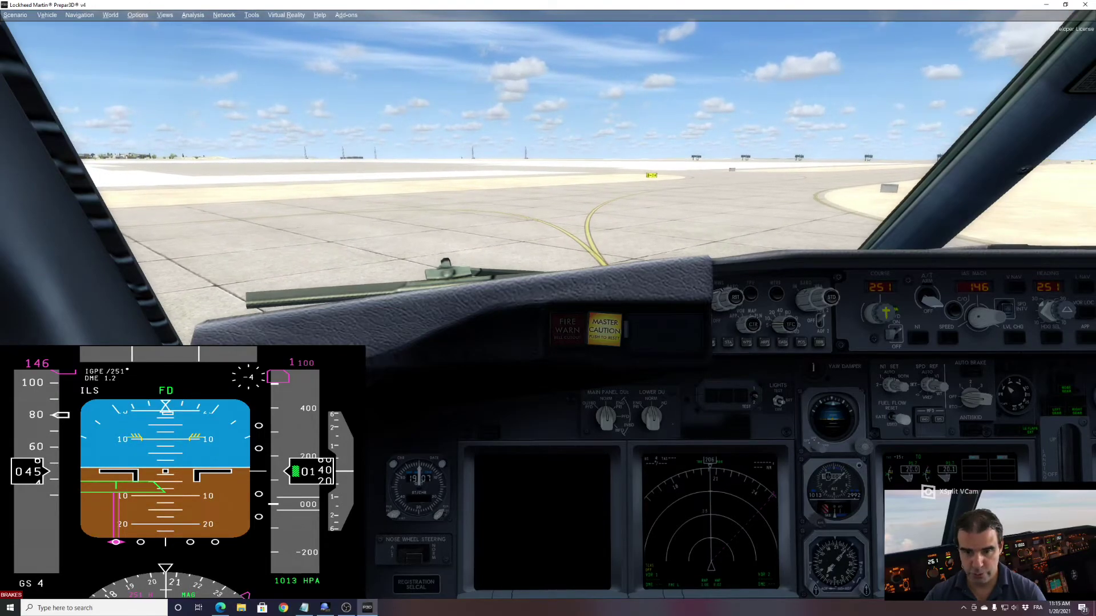
{"action": "key", "text": "ctrl+period"}
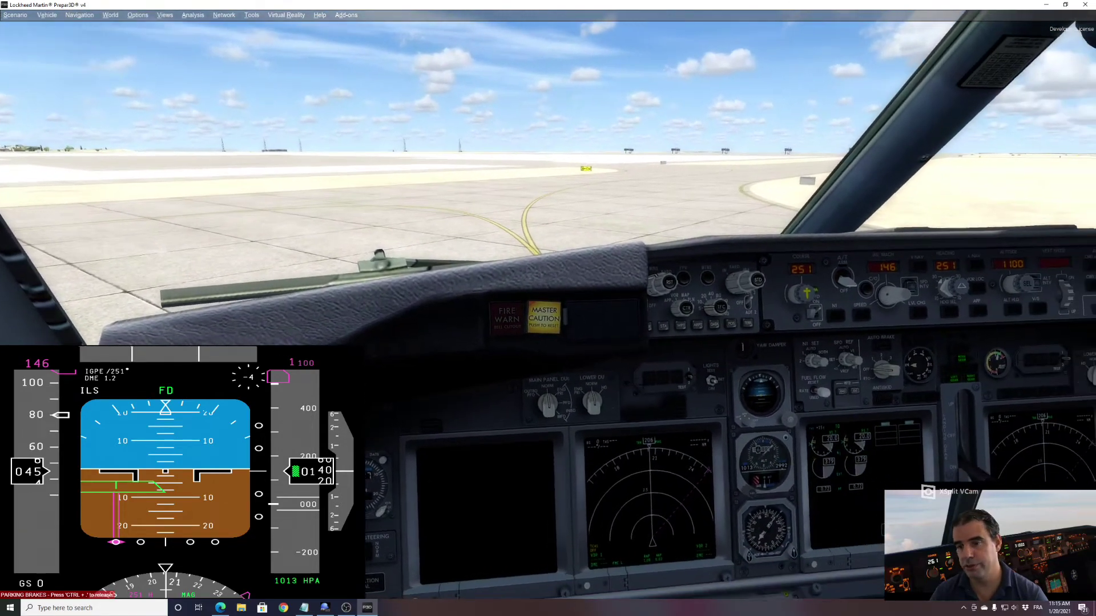
- Review FSiPanel's landing report rating the 24L touchdown a smooth landing, then close it
{"action": "left_click", "coordinate": [324, 610]}
{"action": "left_click", "coordinate": [906, 159]}
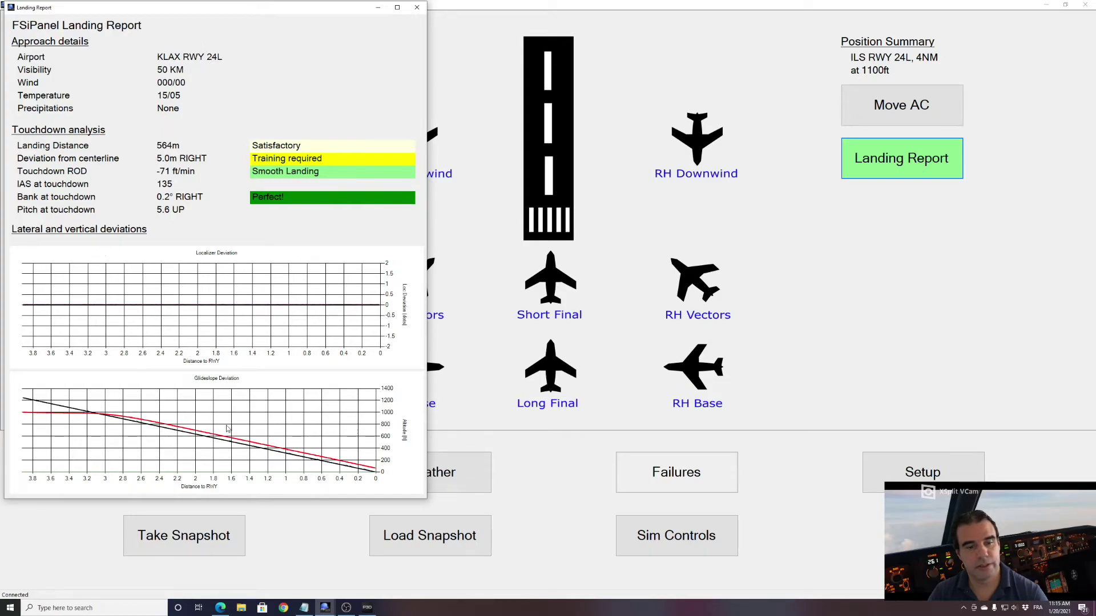
{"action": "left_click", "coordinate": [416, 7]}
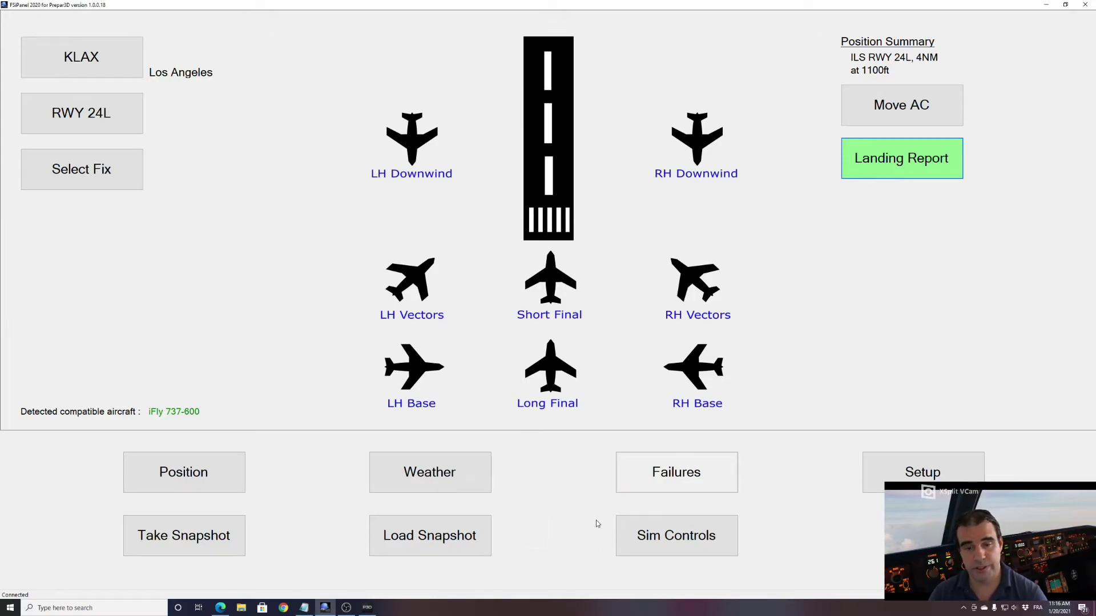
- Load the 'KLAX 24L on vector' snapshot and move the aircraft to its 2400 ft position
{"action": "left_click", "coordinate": [426, 538]}
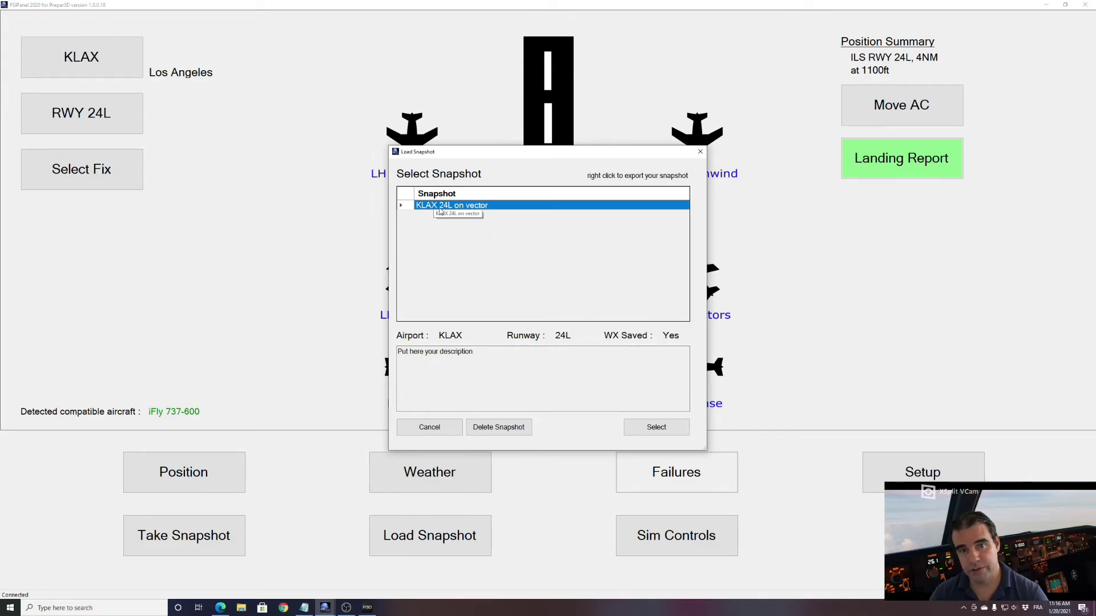
{"action": "left_click", "coordinate": [656, 434]}
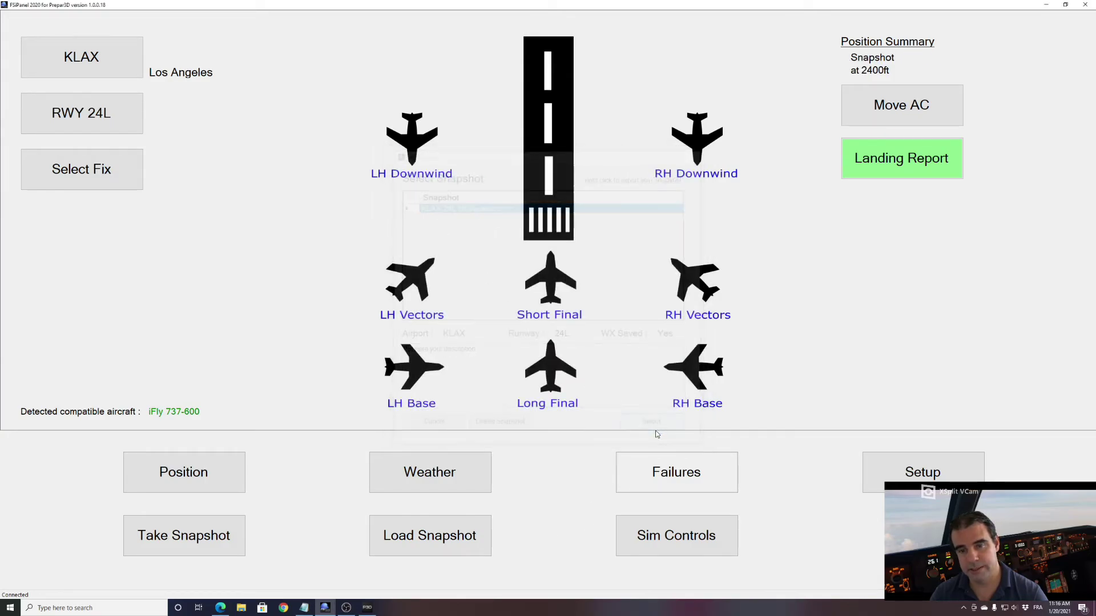
{"action": "left_click", "coordinate": [913, 116]}
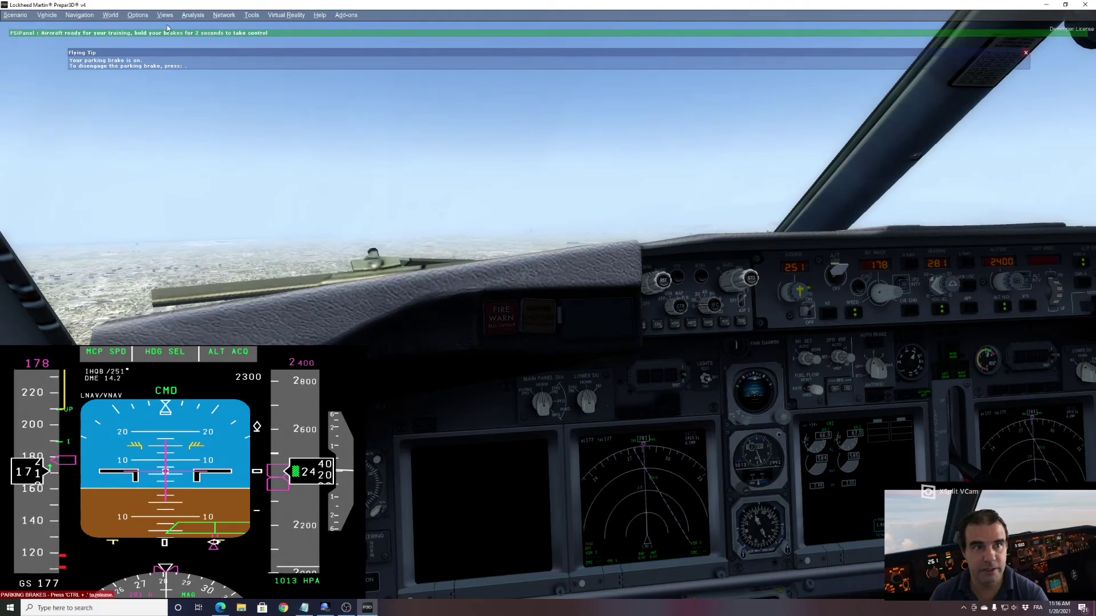
- Release the parking brake to take control and arm APP for localizer and glideslope capture
{"action": "key", "text": "period"}
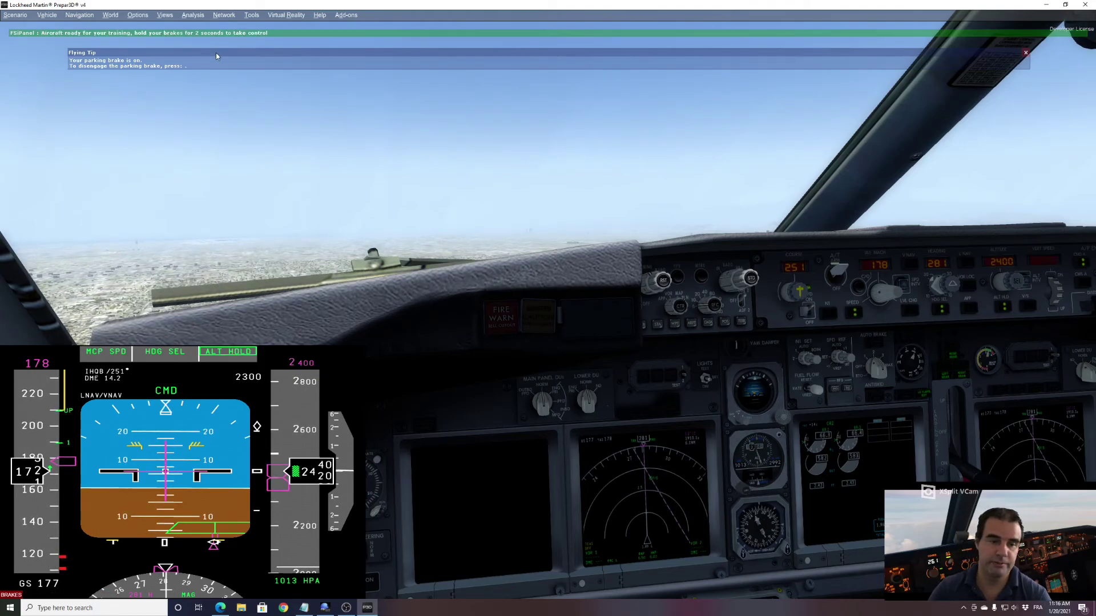
{"action": "left_click", "coordinate": [976, 309]}
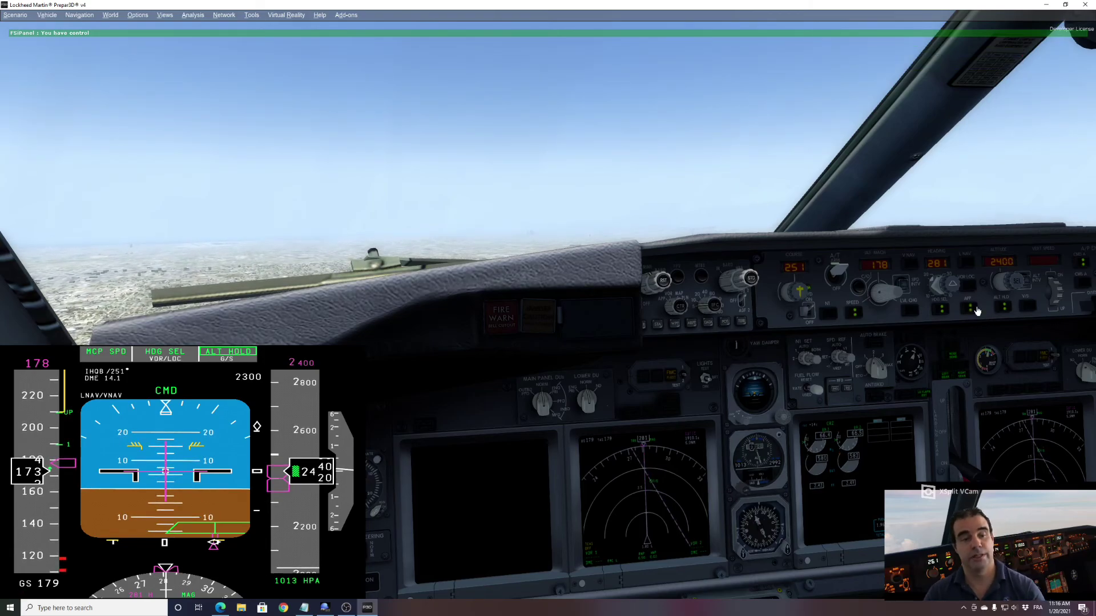